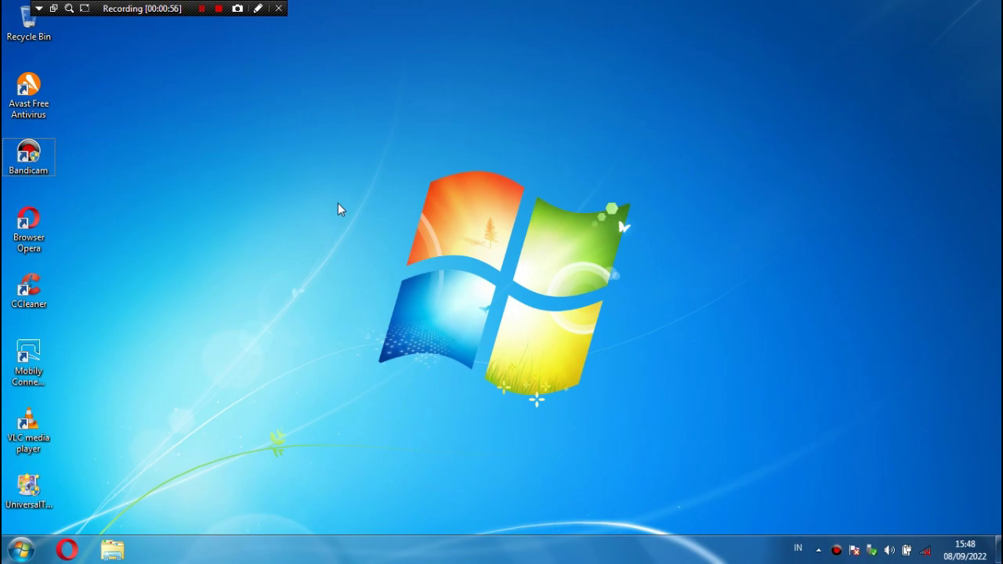
Step: Extract the Windows 7 2022 IC Edition archive in the Pictures library into a folder of the same name
{"action": "left_click", "coordinate": [114, 549]}
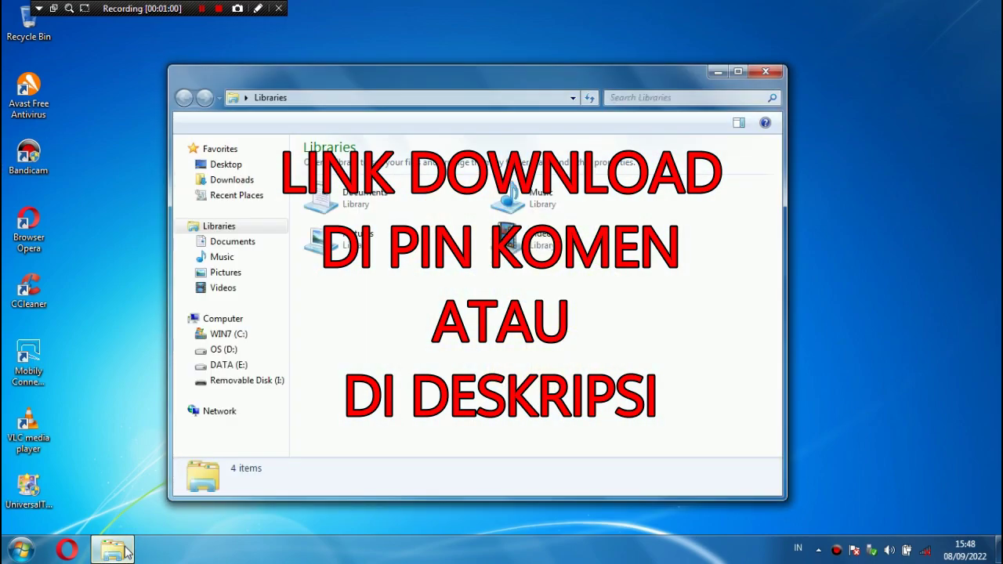
{"action": "left_click", "coordinate": [234, 279]}
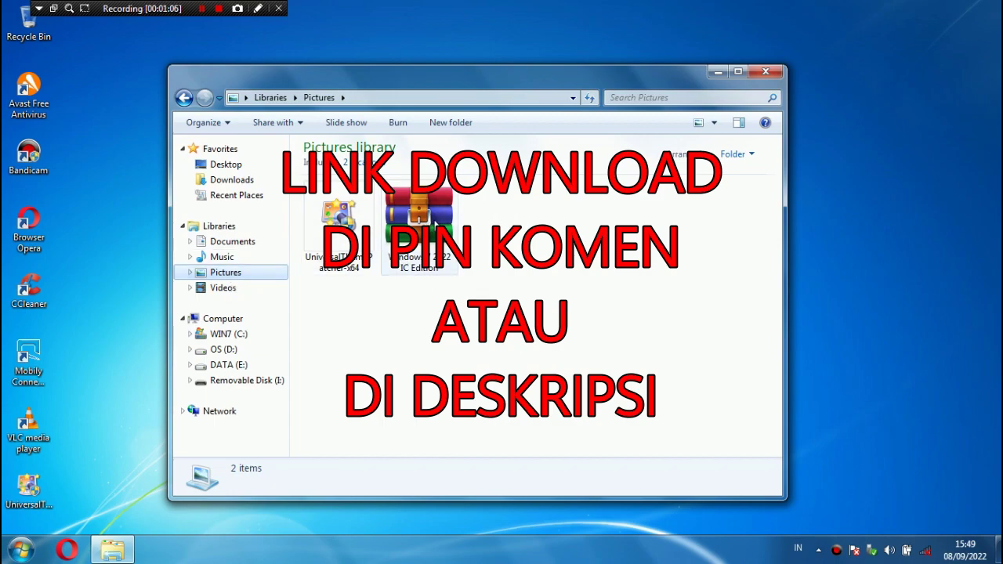
{"action": "left_click", "coordinate": [435, 225]}
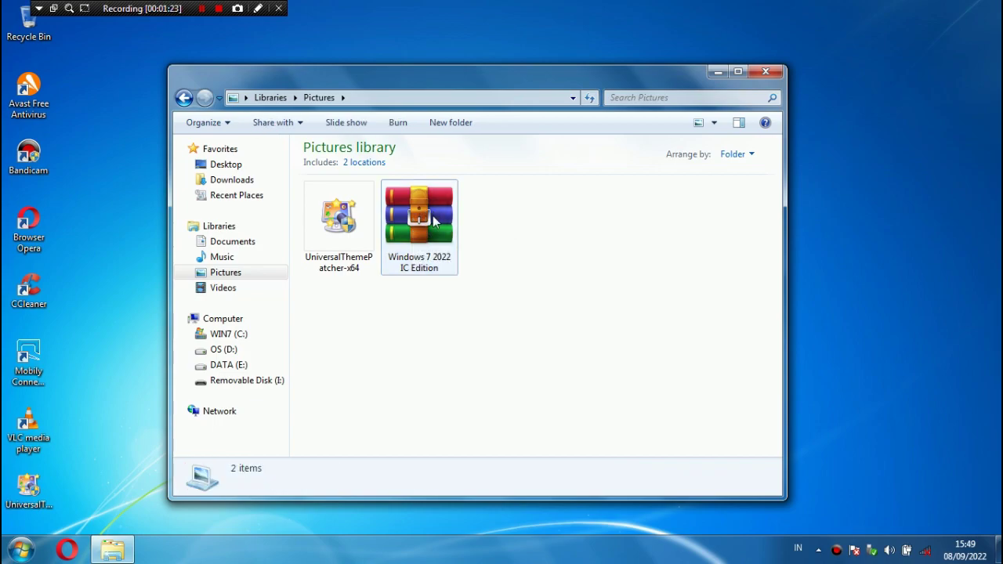
{"action": "left_click", "coordinate": [432, 215]}
{"action": "right_click", "coordinate": [433, 215]}
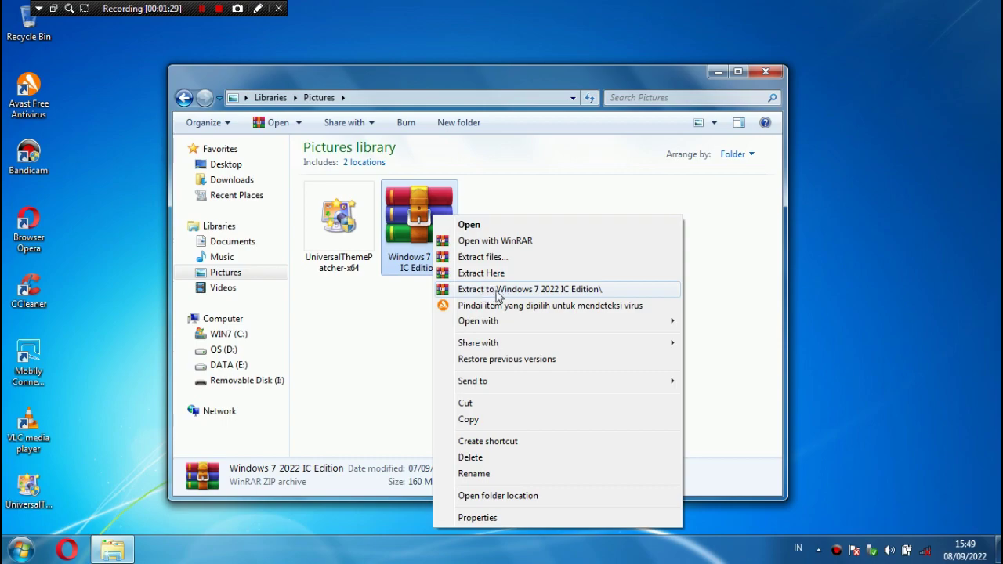
{"action": "left_click", "coordinate": [542, 290]}
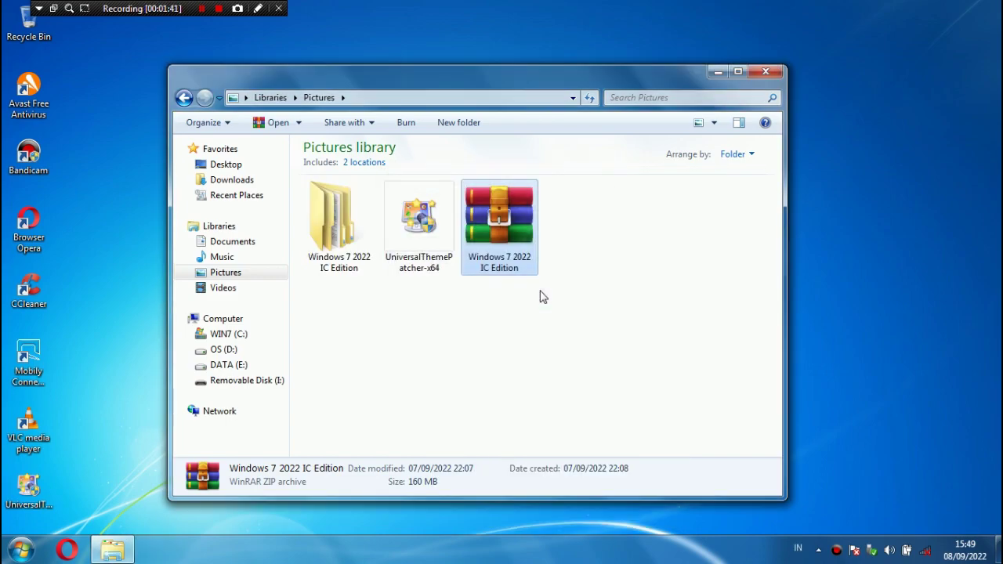
{"action": "left_click", "coordinate": [539, 295]}
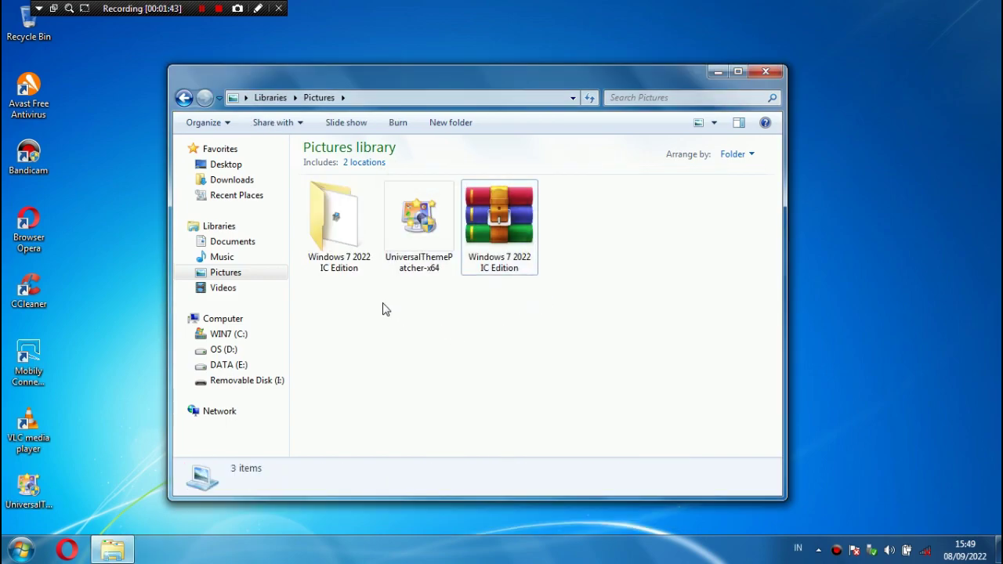
Step: Launch the Transformation application from the Transformation subfolder of the extracted Windows 7 2022 IC Edition folder
{"action": "double_click", "coordinate": [351, 249]}
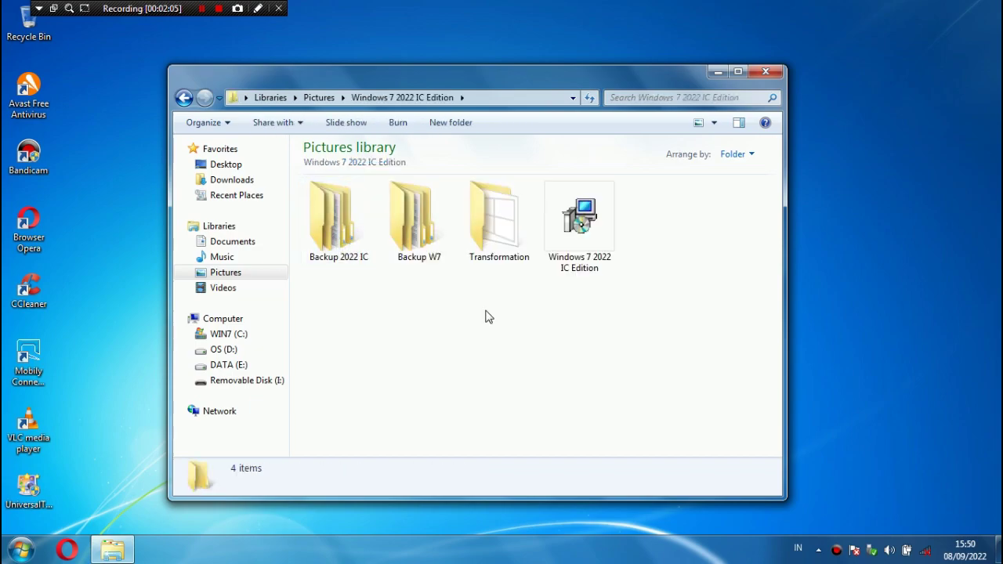
{"action": "double_click", "coordinate": [499, 218]}
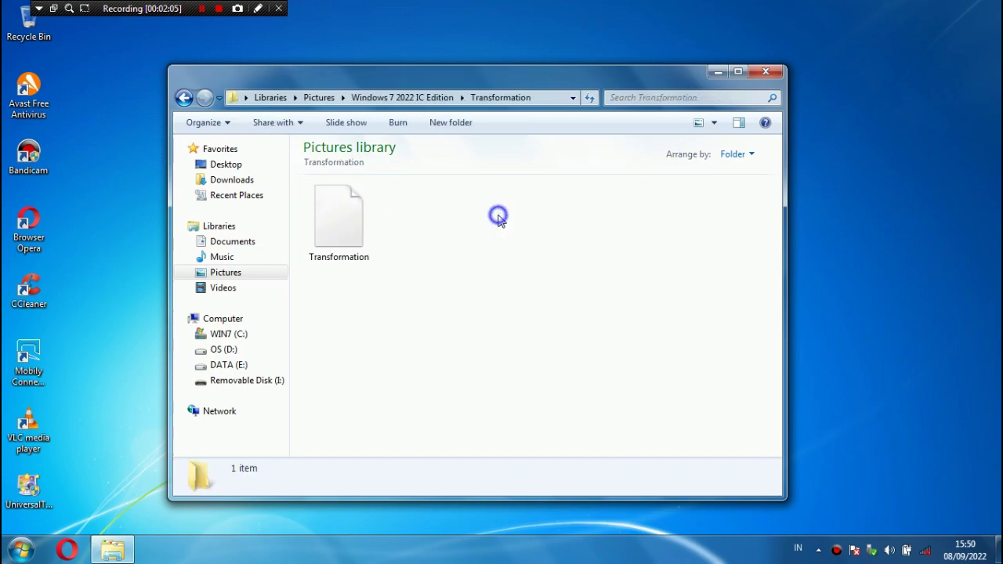
{"action": "double_click", "coordinate": [361, 233]}
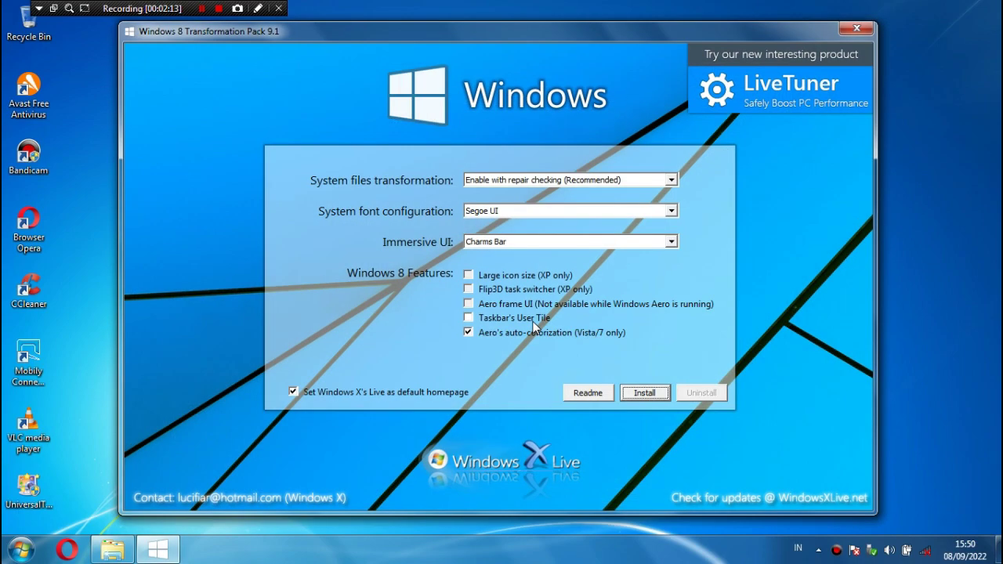
Step: Install Windows 8 Transformation Pack with Aero's auto-colorization and the Windows X's Live homepage option disabled, and close the file window
{"action": "left_click", "coordinate": [468, 332]}
{"action": "left_click", "coordinate": [293, 391]}
{"action": "left_click", "coordinate": [643, 394]}
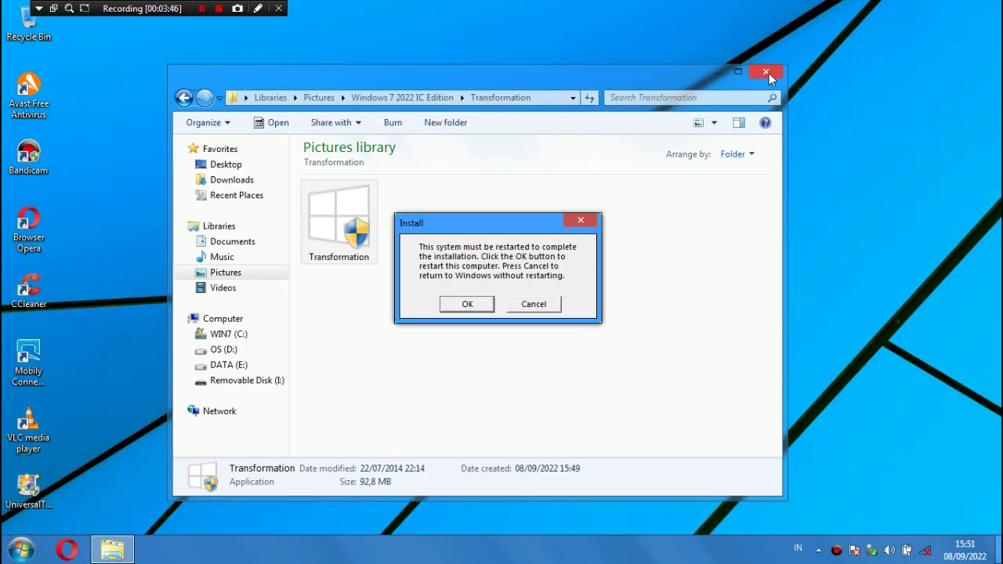
{"action": "left_click", "coordinate": [765, 71]}
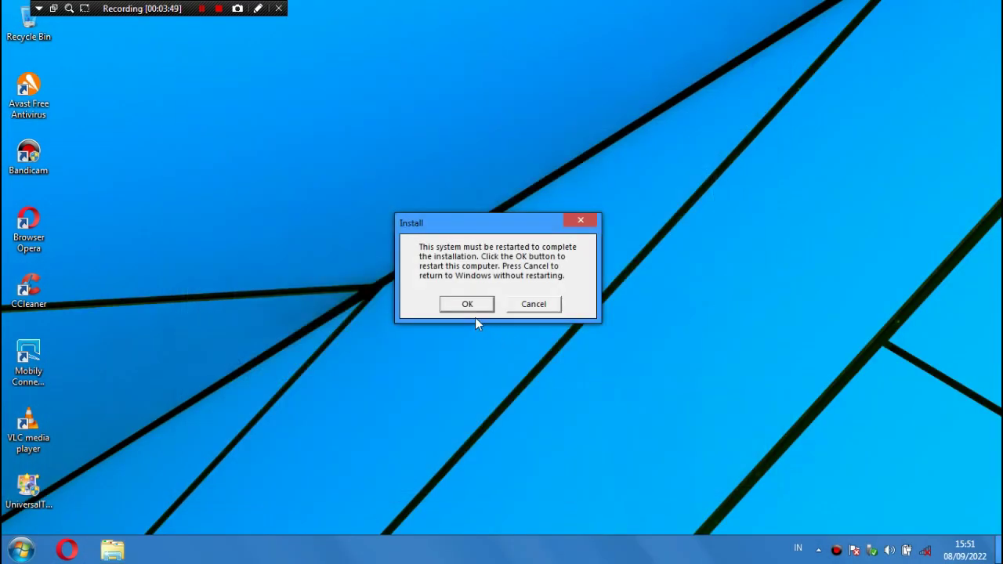
{"action": "left_click", "coordinate": [219, 9]}
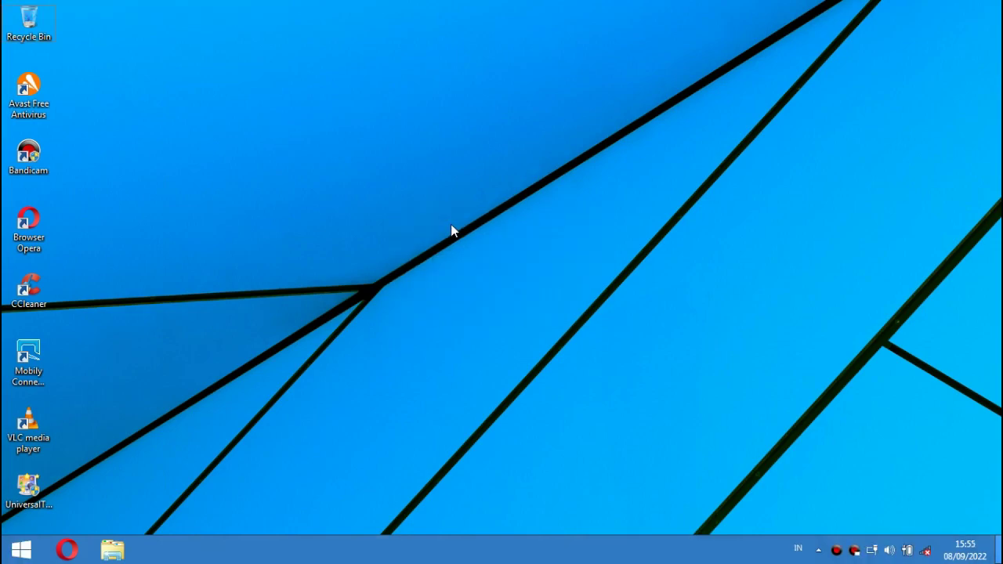
Step: Copy the UXBackup folder from the 64 BIT folder of Backup 2022 IC, inside Pictures > Windows 7 2022 IC Edition
{"action": "left_click", "coordinate": [118, 552]}
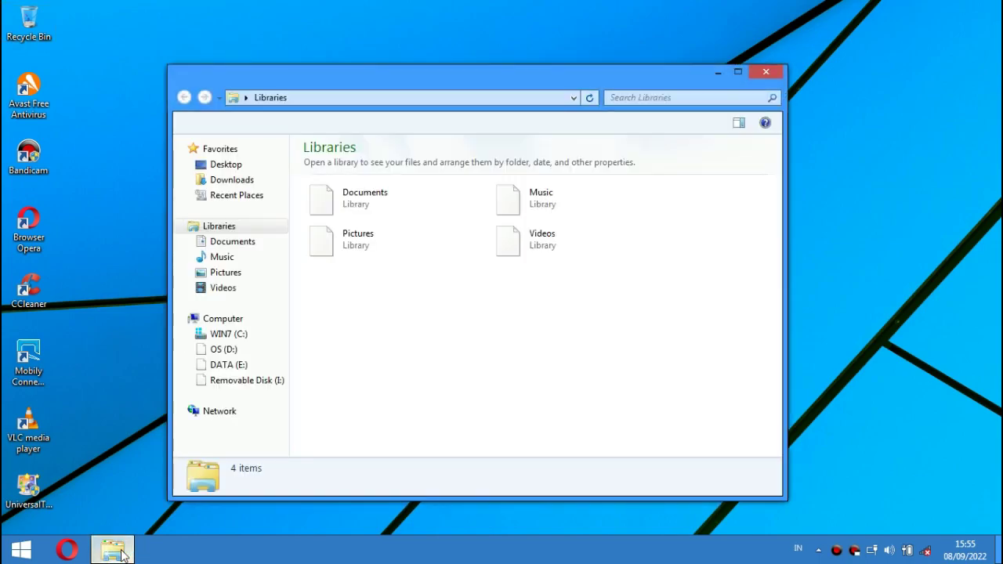
{"action": "left_click", "coordinate": [225, 272]}
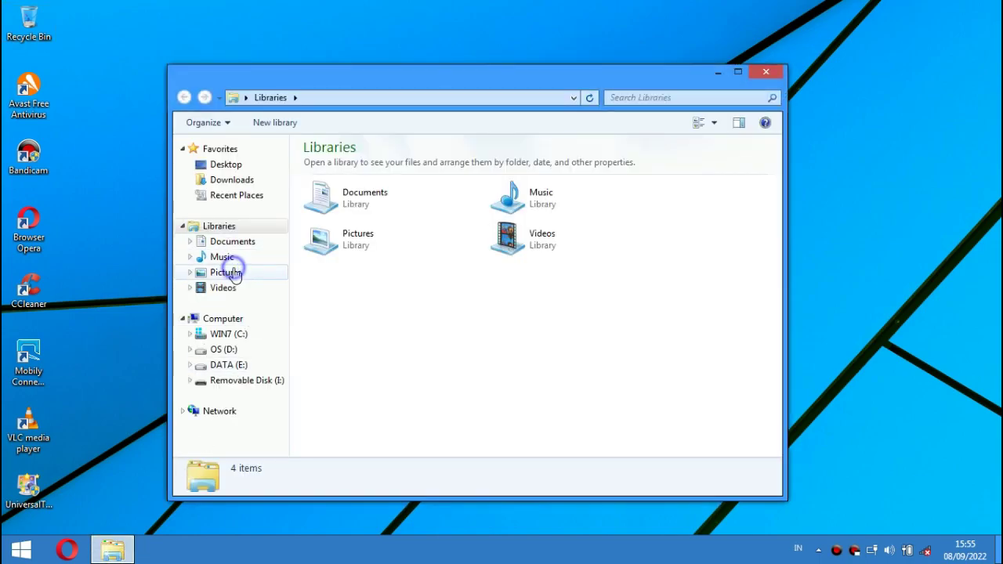
{"action": "double_click", "coordinate": [360, 222]}
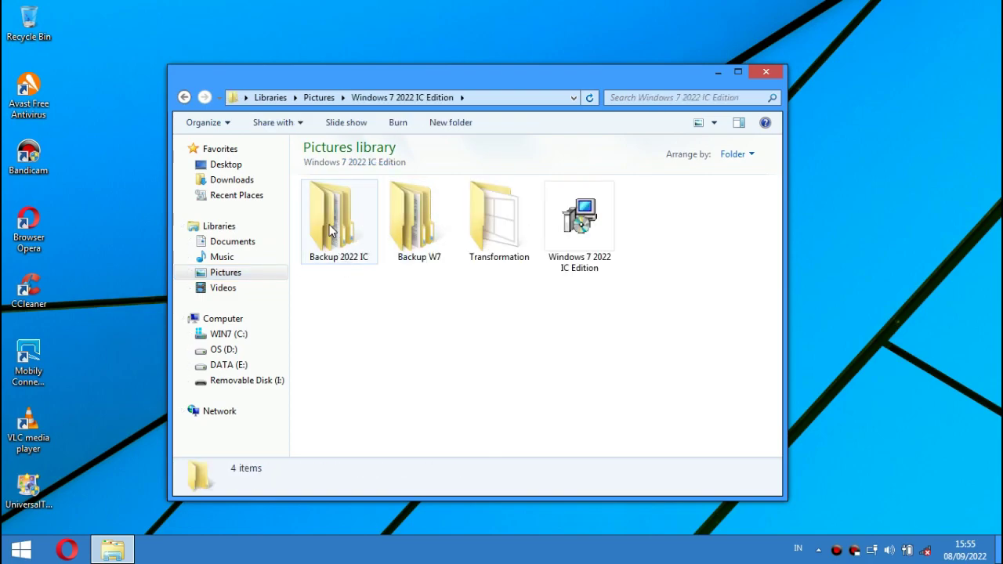
{"action": "double_click", "coordinate": [337, 234]}
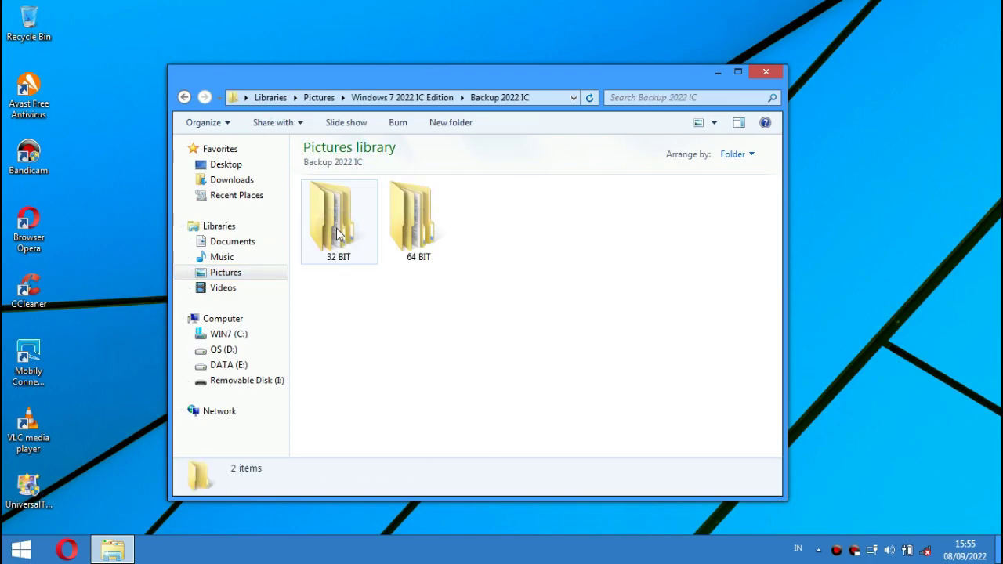
{"action": "double_click", "coordinate": [398, 228]}
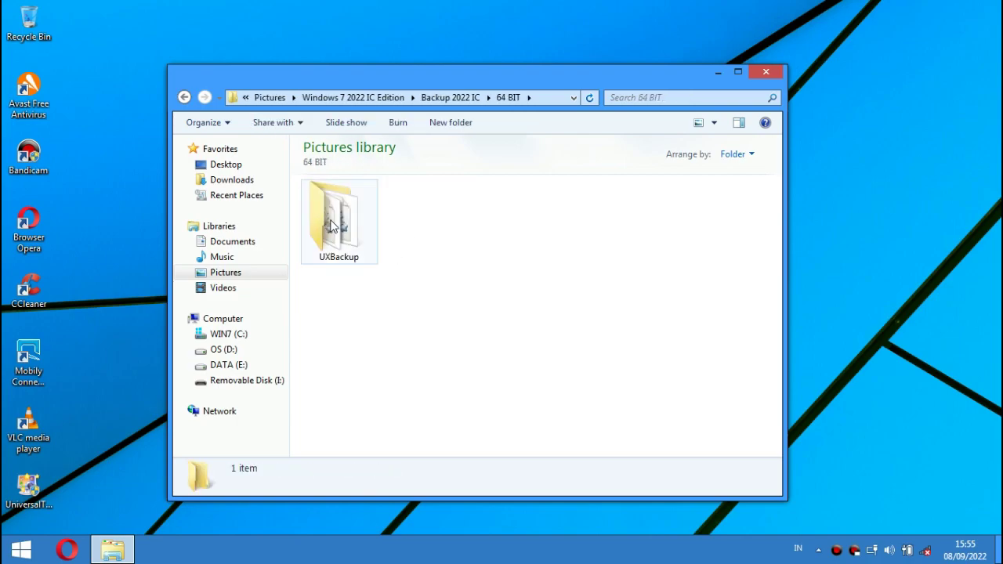
{"action": "left_click", "coordinate": [331, 225]}
{"action": "right_click", "coordinate": [330, 225]}
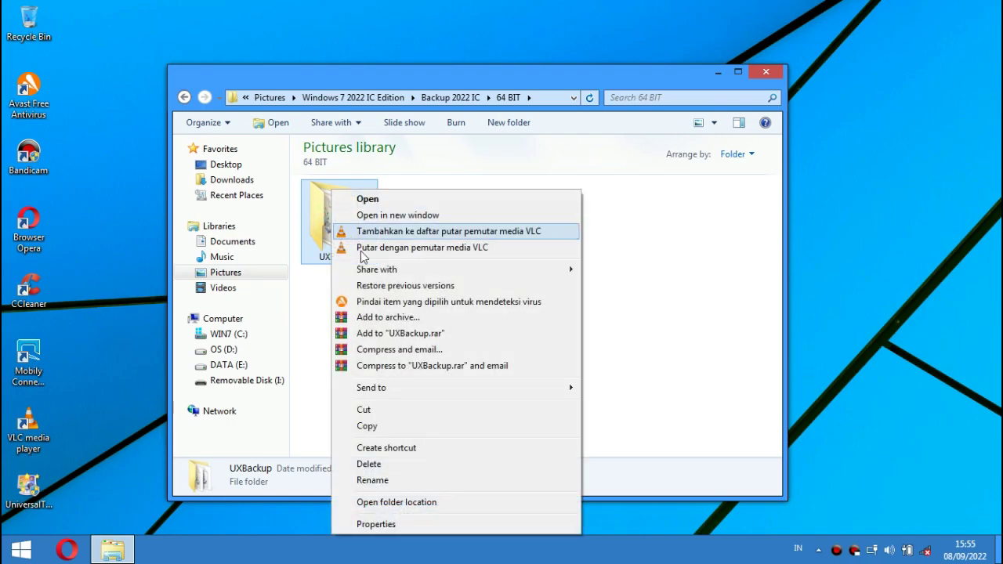
{"action": "left_click", "coordinate": [394, 427]}
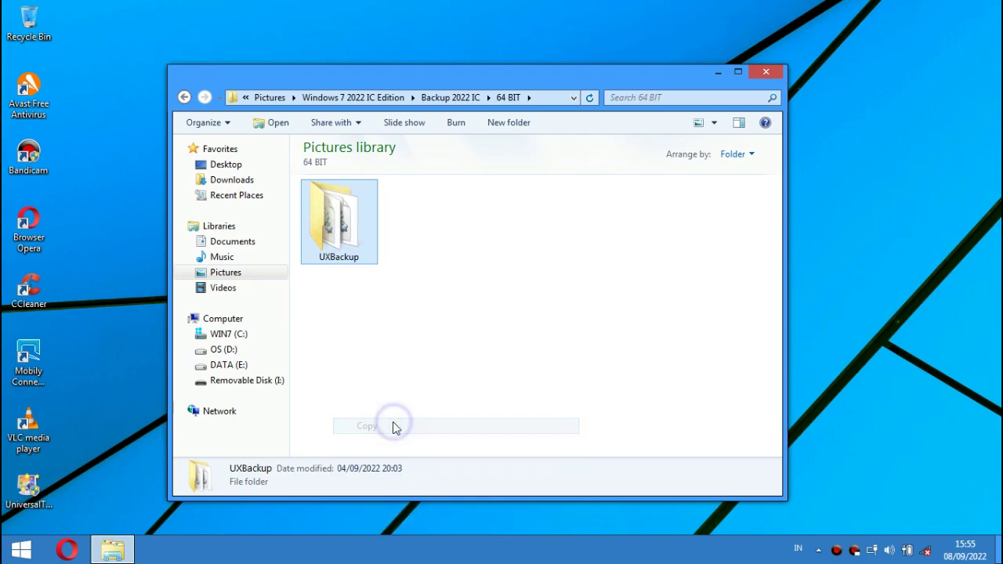
Step: Delete the existing UXBackup folder from C:\Windows, granting administrator permission
{"action": "left_click", "coordinate": [243, 335]}
{"action": "double_click", "coordinate": [362, 259]}
{"action": "scroll", "coordinate": [369, 262], "scroll_direction": "down", "scroll_amount": 15}
{"action": "left_click", "coordinate": [414, 297]}
{"action": "key", "text": "Delete"}
{"action": "key", "text": "Return"}
{"action": "left_click", "coordinate": [495, 332]}
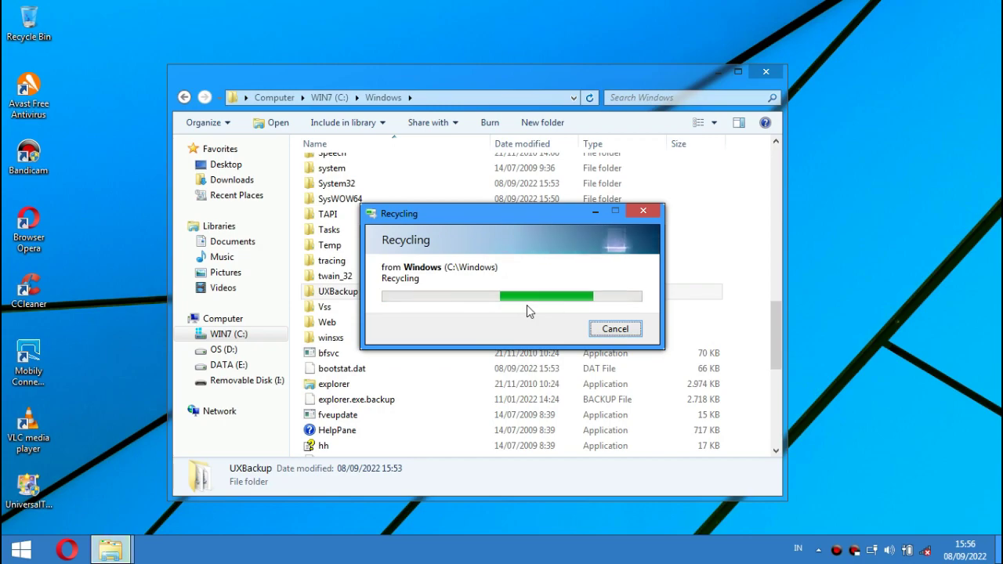
Step: Paste the copied UXBackup folder into C:\Windows with administrator permission, refresh the listing and close the window
{"action": "scroll", "coordinate": [322, 275], "scroll_direction": "up", "scroll_amount": 20}
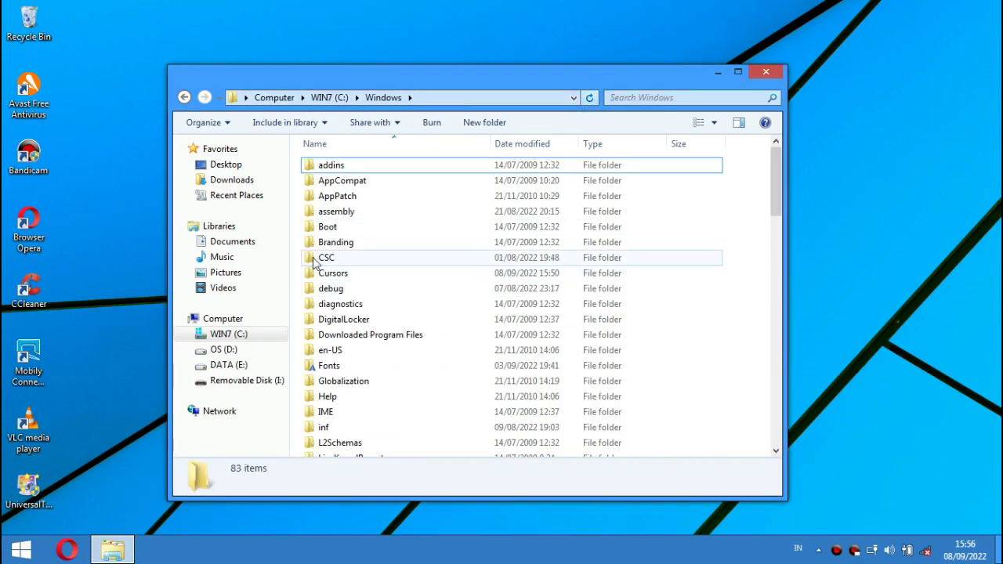
{"action": "right_click", "coordinate": [295, 254]}
{"action": "left_click", "coordinate": [339, 334]}
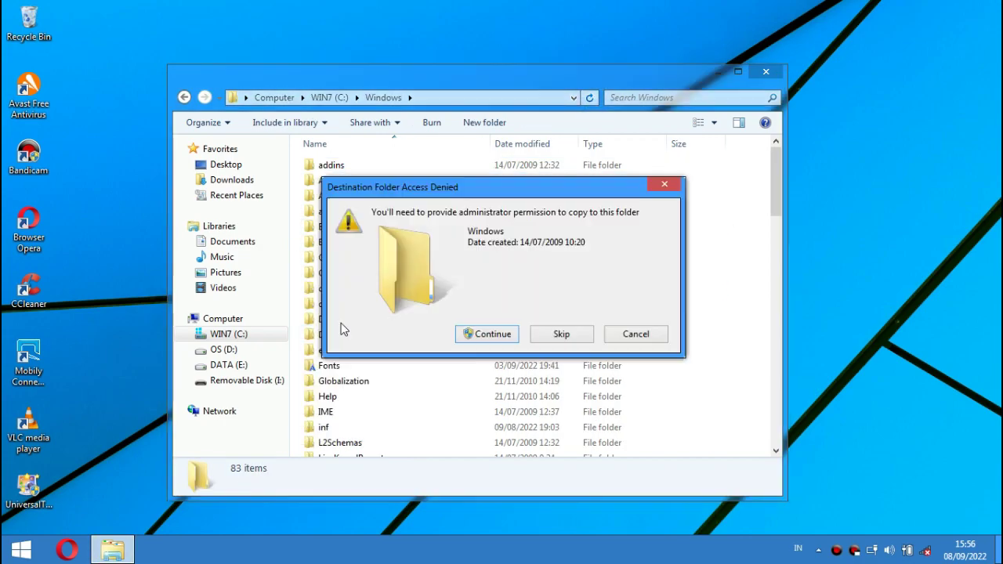
{"action": "left_click", "coordinate": [493, 335]}
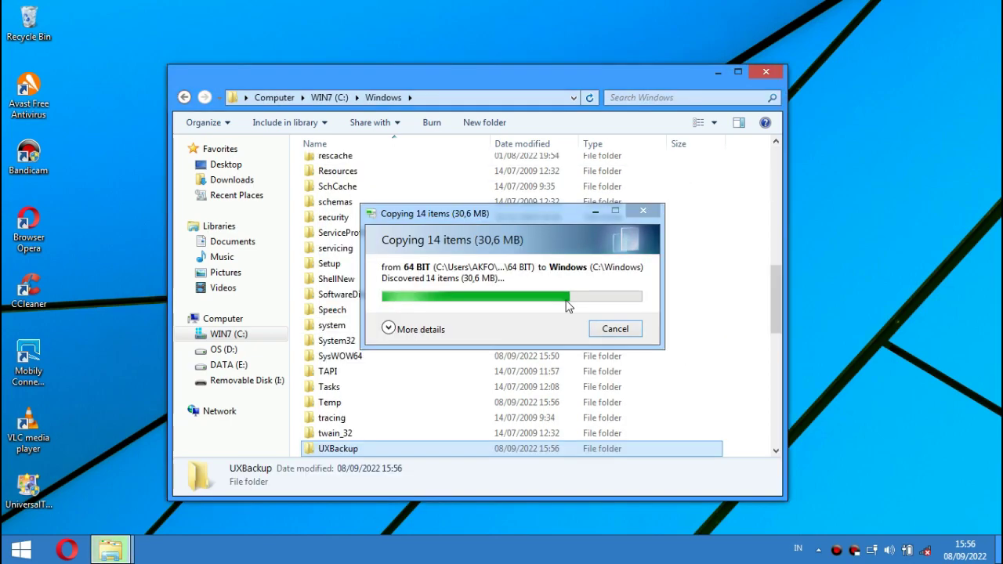
{"action": "left_click", "coordinate": [736, 248]}
{"action": "left_click", "coordinate": [589, 98]}
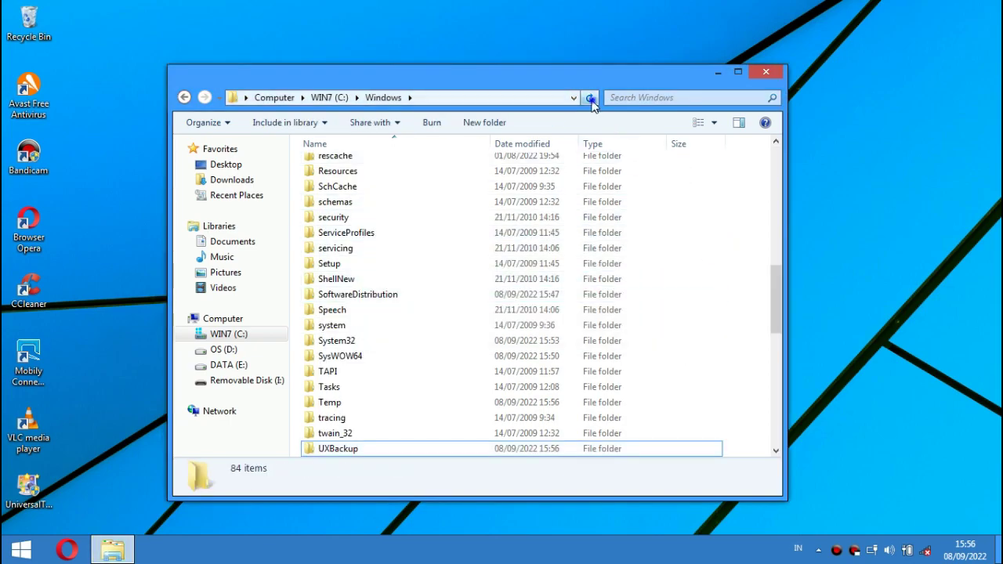
{"action": "left_click", "coordinate": [766, 73]}
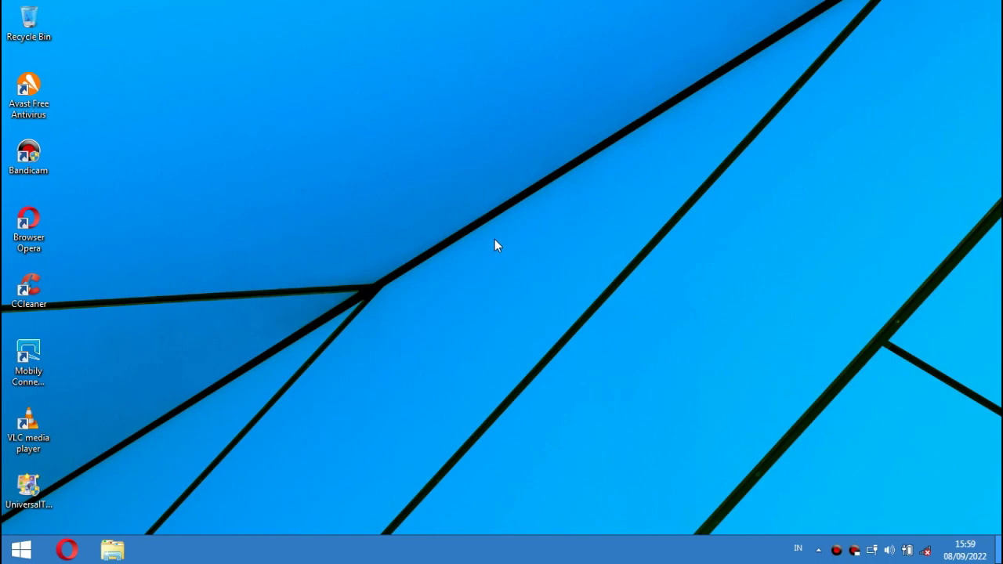
Step: Reopen the Transformation application from the Transformation folder in Pictures > Windows 7 2022 IC Edition
{"action": "left_click", "coordinate": [128, 553]}
{"action": "left_click", "coordinate": [226, 271]}
{"action": "double_click", "coordinate": [344, 230]}
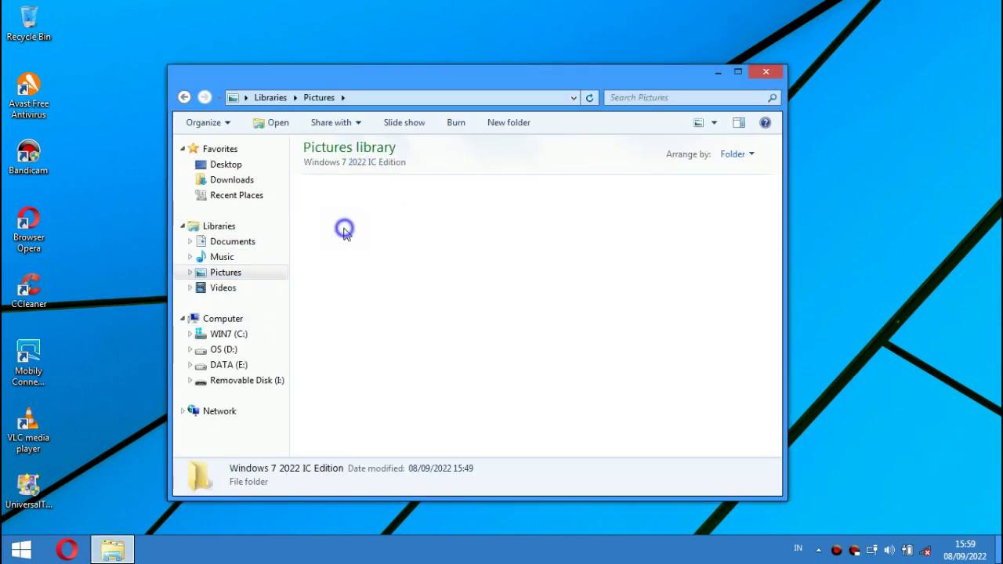
{"action": "double_click", "coordinate": [484, 227]}
{"action": "double_click", "coordinate": [343, 211]}
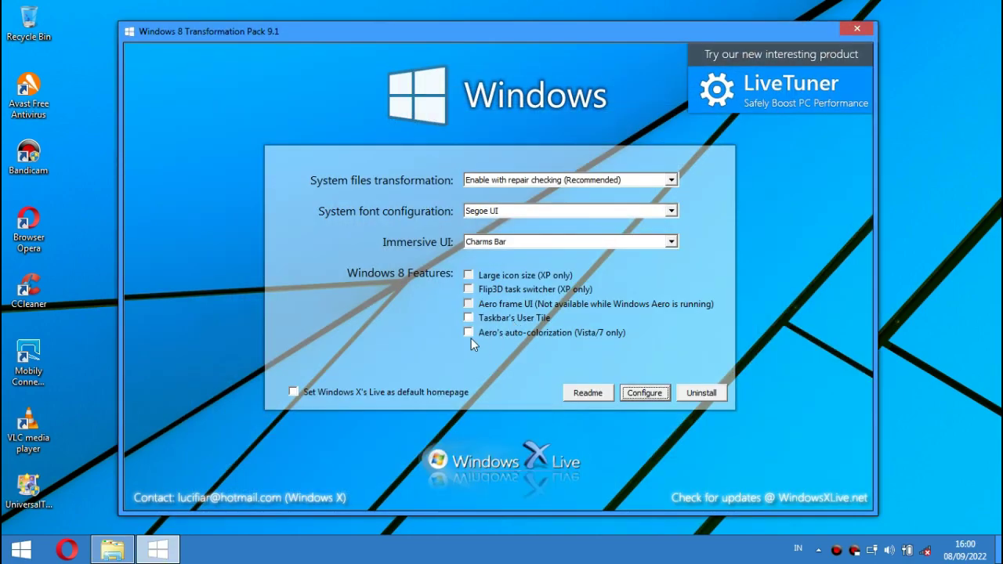
Step: Enable Aero's auto-colorization, Taskbar's User Tile and the Windows X's Live homepage, and uninstall Windows 8 Transformation Pack
{"action": "left_click", "coordinate": [469, 333]}
{"action": "left_click", "coordinate": [468, 317]}
{"action": "left_click", "coordinate": [293, 392]}
{"action": "left_click", "coordinate": [467, 275]}
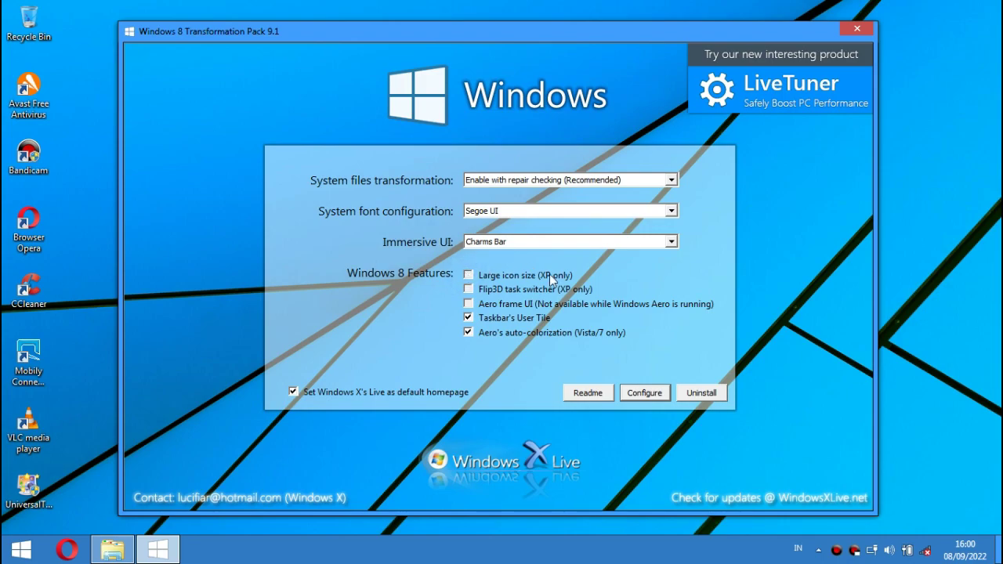
{"action": "left_click", "coordinate": [710, 396]}
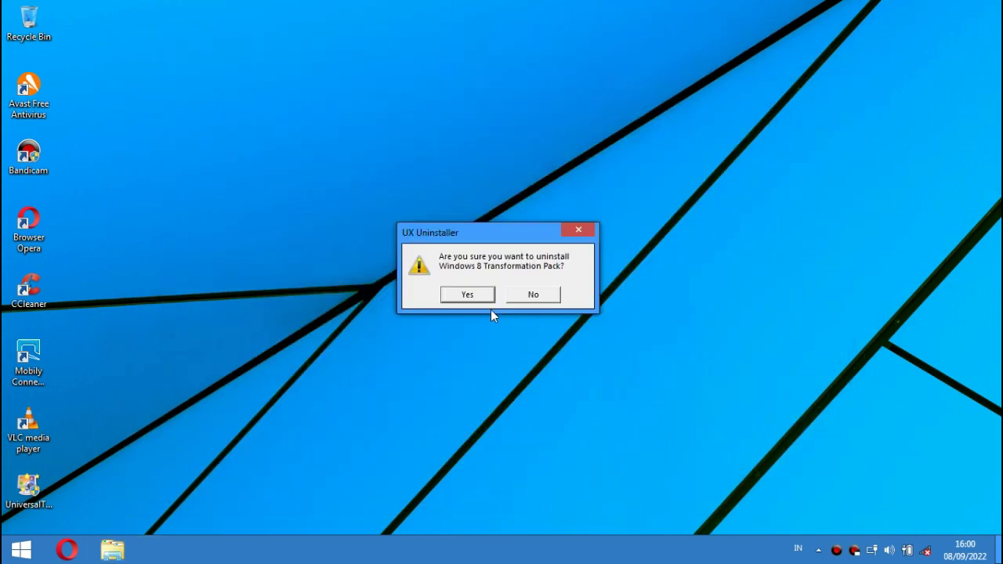
{"action": "left_click", "coordinate": [468, 295]}
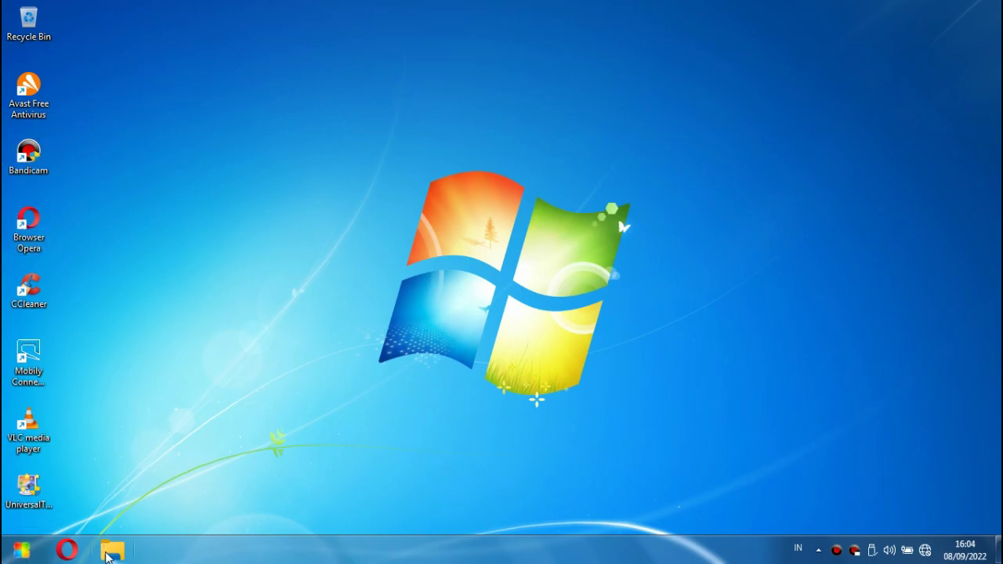
{"action": "right_click", "coordinate": [107, 553]}
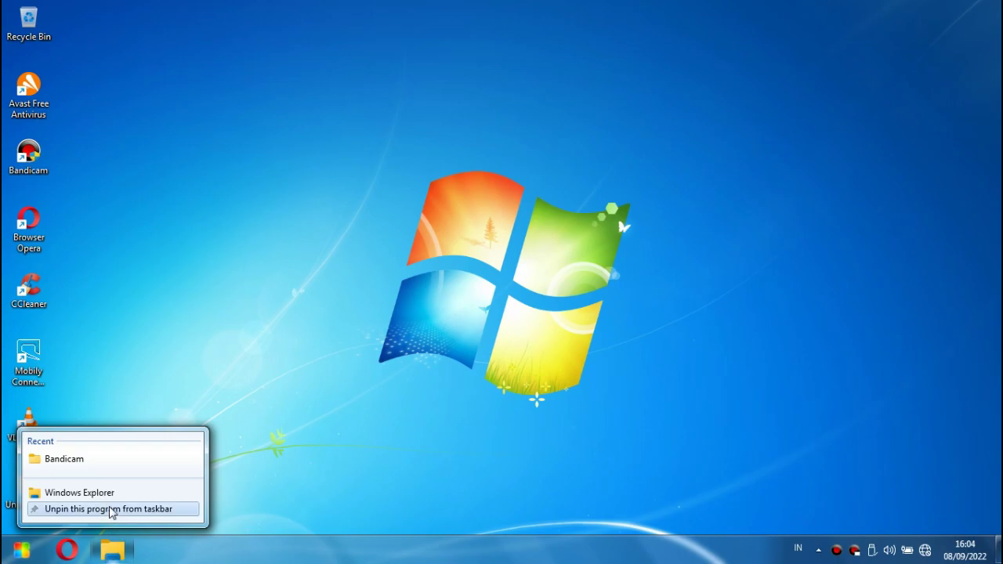
{"action": "left_click", "coordinate": [246, 386]}
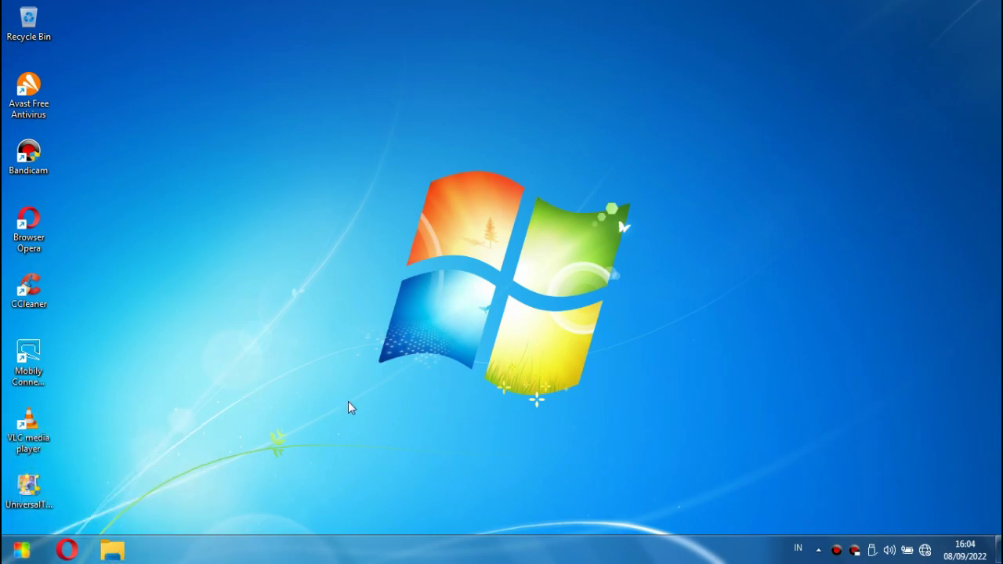
Step: Launch the Windows 7 2022 IC Edition installer package from the Windows 7 2022 IC Edition folder in Pictures
{"action": "left_click", "coordinate": [112, 551]}
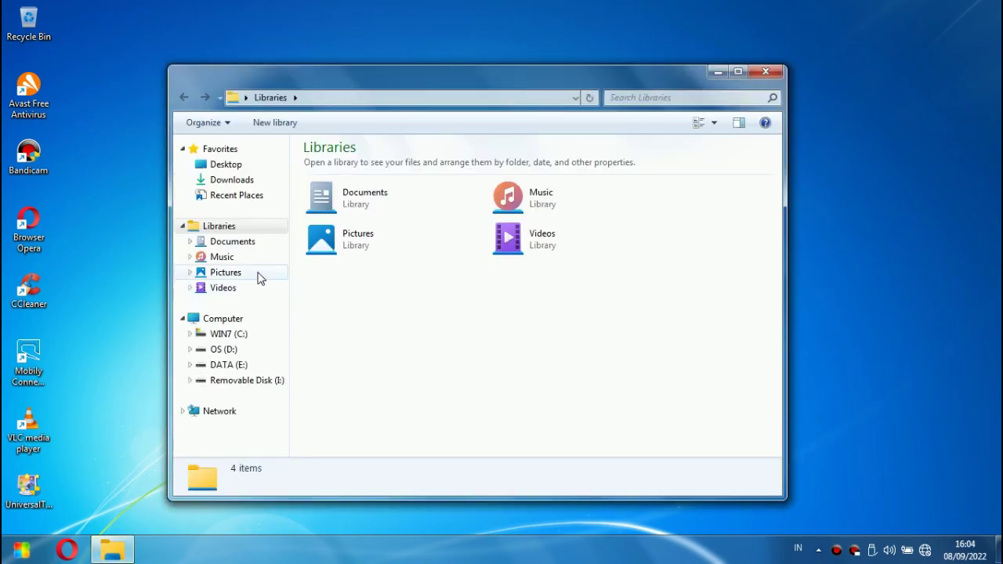
{"action": "left_click", "coordinate": [259, 274]}
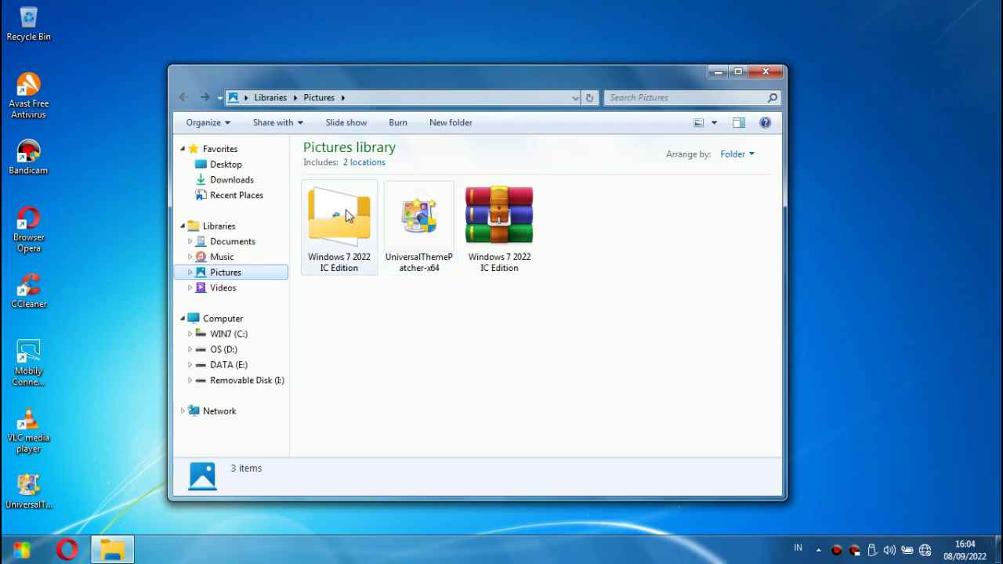
{"action": "double_click", "coordinate": [346, 210]}
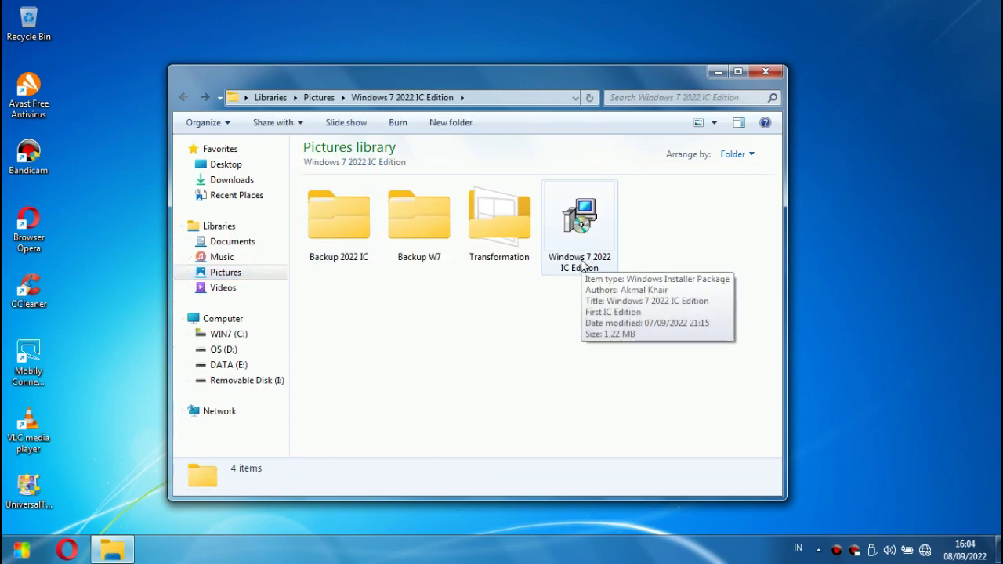
{"action": "double_click", "coordinate": [602, 226]}
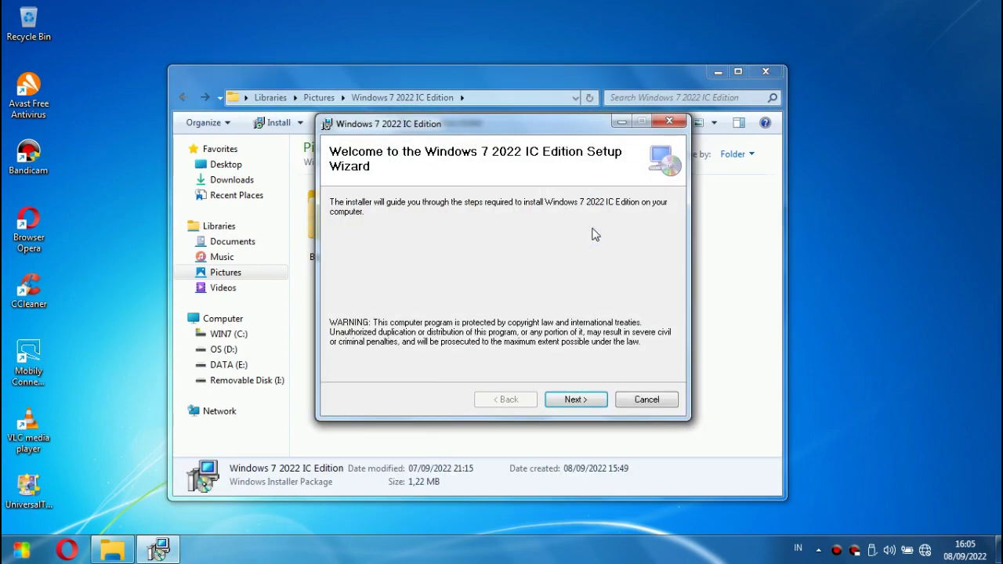
Step: Install Windows 7 2022 IC Edition for Everyone in the default Themes Yearly Editions folder and close the setup wizard
{"action": "left_click", "coordinate": [577, 400]}
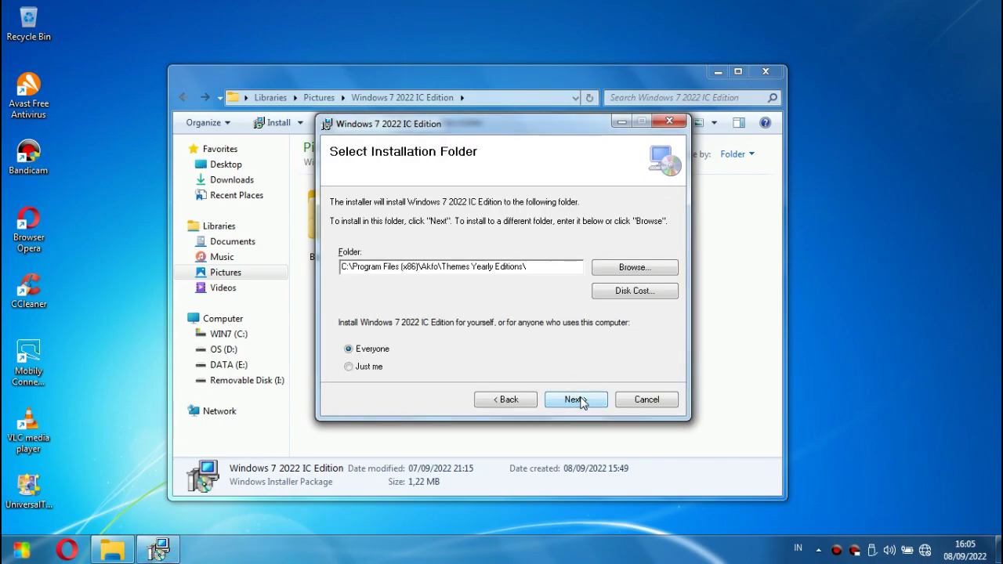
{"action": "left_click", "coordinate": [576, 400]}
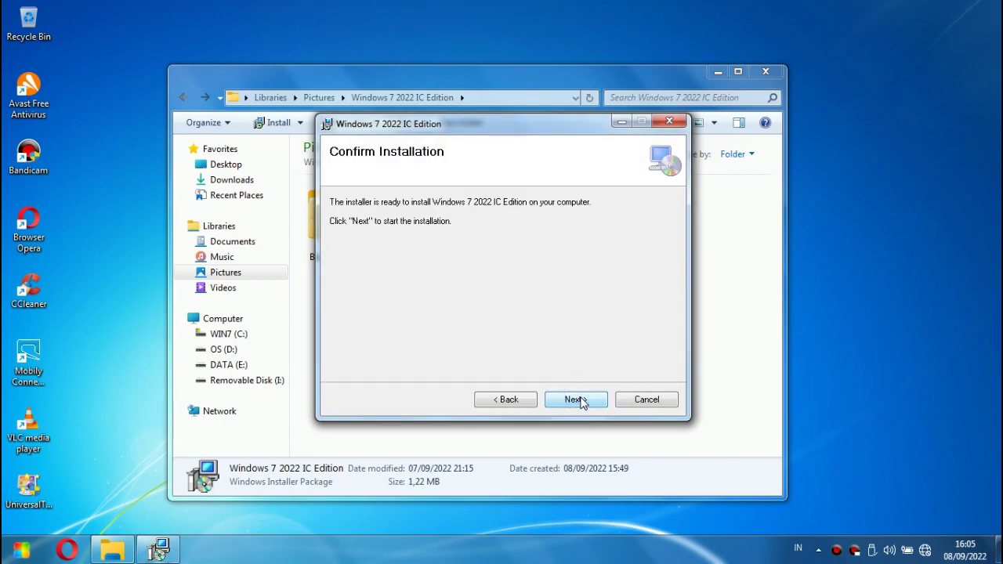
{"action": "left_click", "coordinate": [576, 399]}
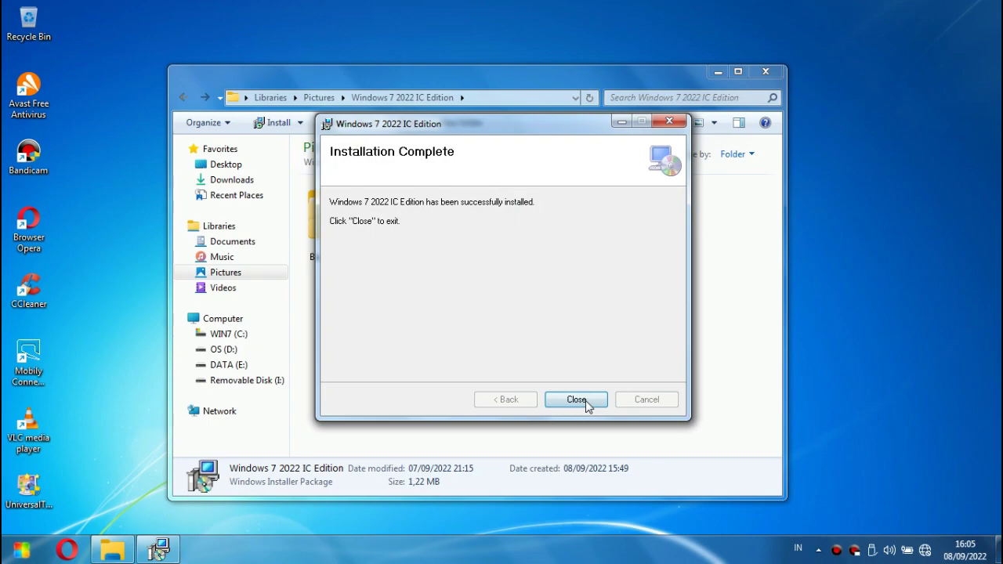
{"action": "left_click", "coordinate": [583, 398]}
Step: Apply the installed Windows 7 2022 IC Edition theme in the desktop's Personalization settings
{"action": "right_click", "coordinate": [379, 133]}
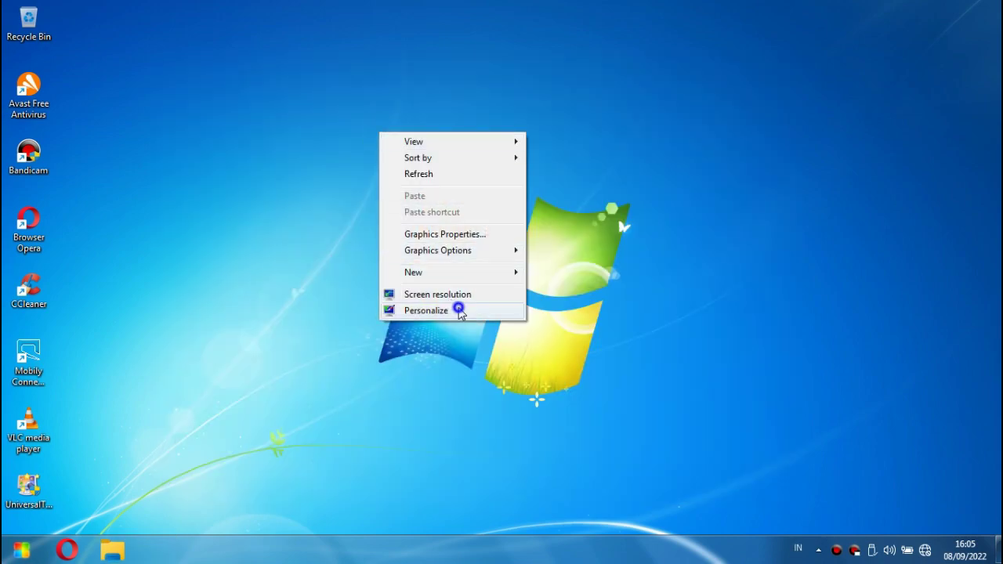
{"action": "left_click", "coordinate": [460, 310]}
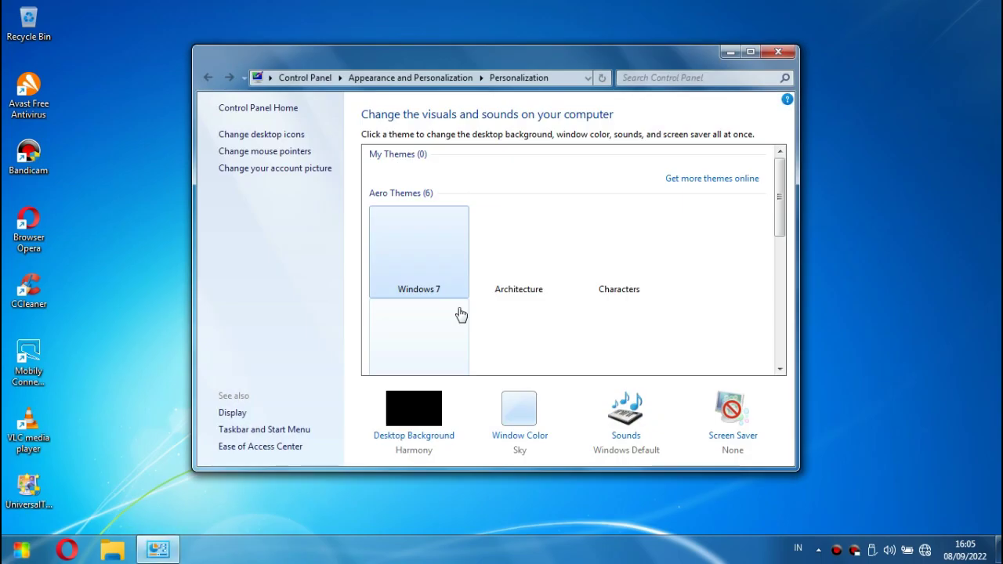
{"action": "left_click_drag", "start_coordinate": [778, 193], "coordinate": [776, 266]}
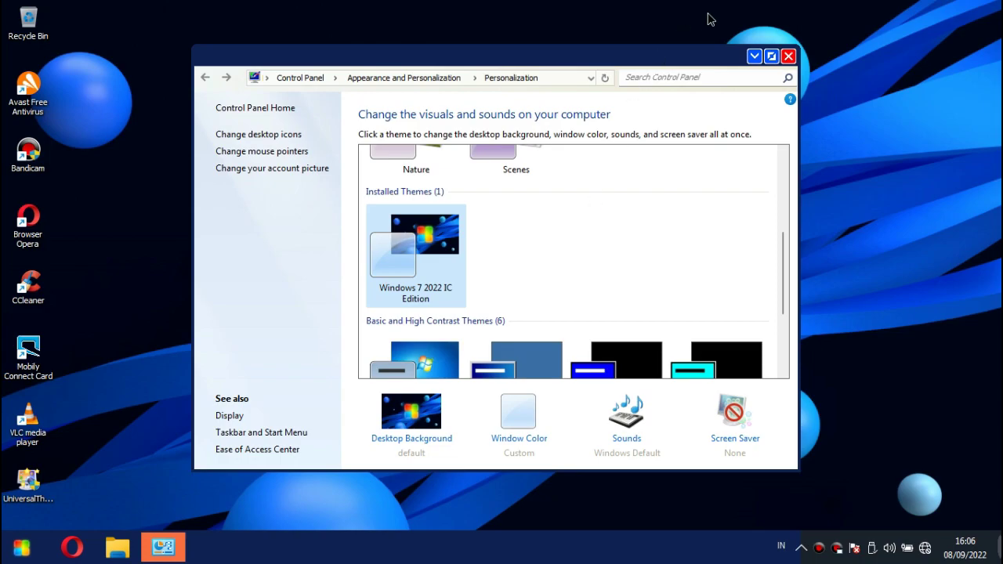
Step: Examine the new window style by maximizing, restoring, minimizing and reopening the Personalization window, and close it
{"action": "left_click", "coordinate": [767, 60]}
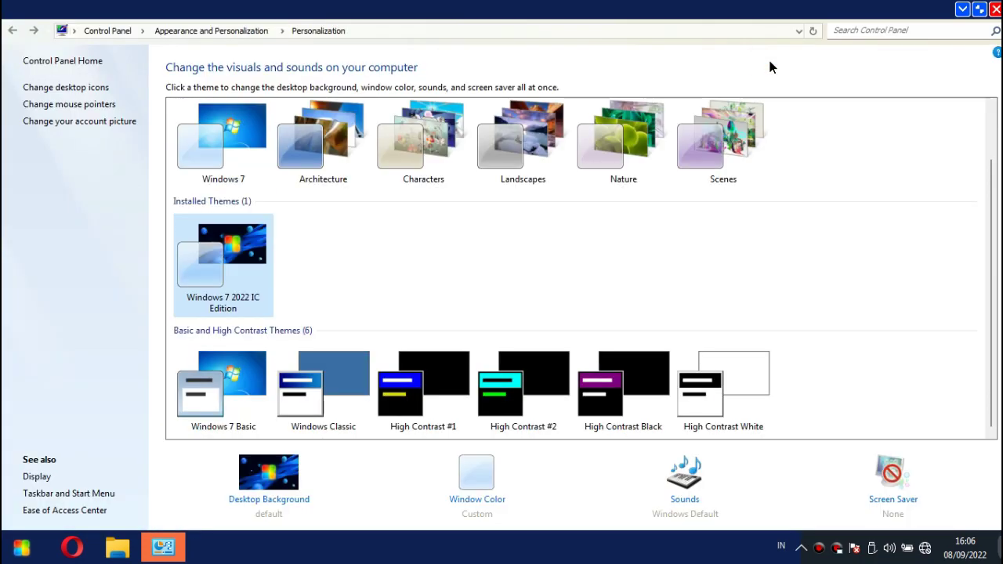
{"action": "left_click", "coordinate": [980, 11]}
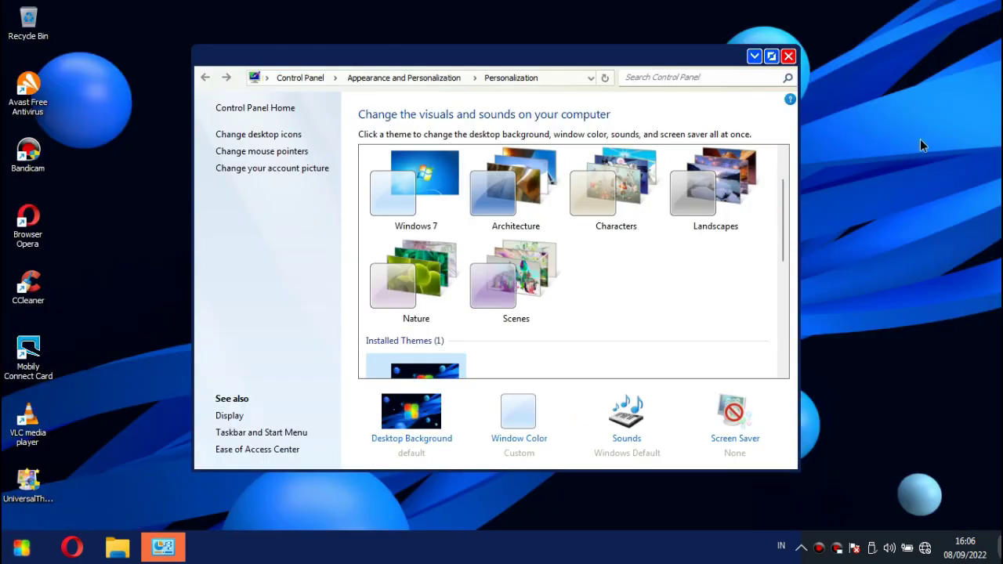
{"action": "left_click", "coordinate": [753, 56]}
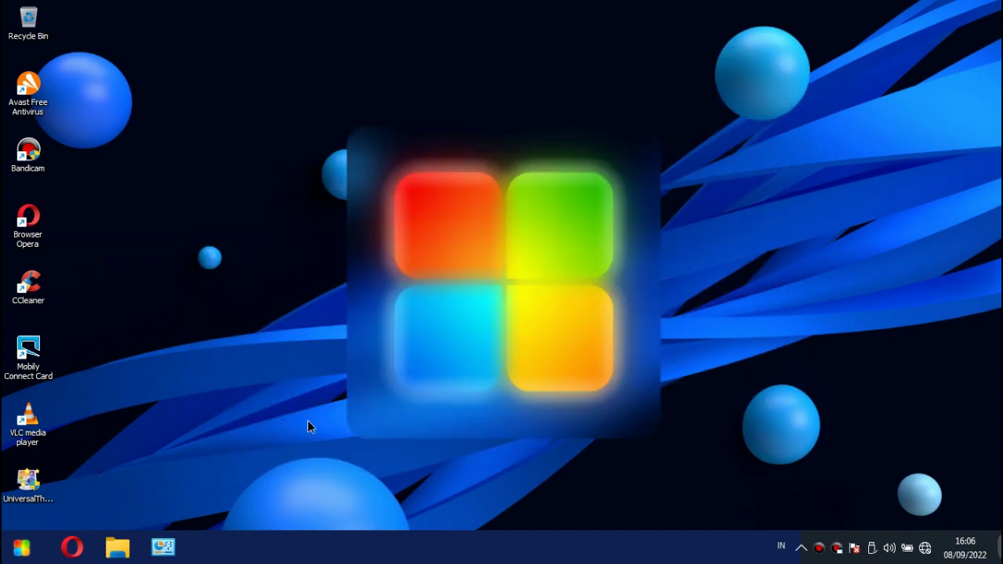
{"action": "left_click", "coordinate": [163, 546]}
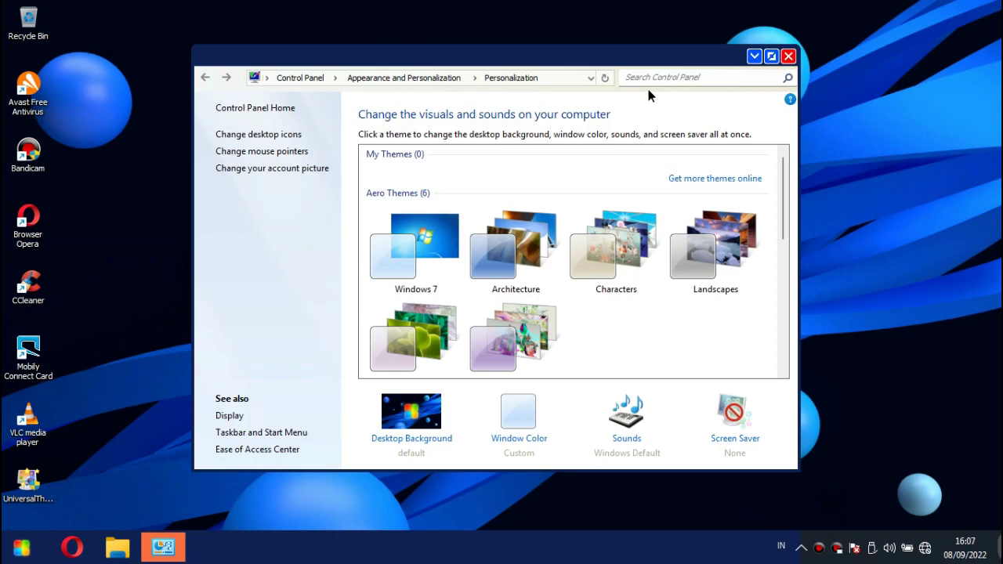
{"action": "left_click", "coordinate": [669, 84]}
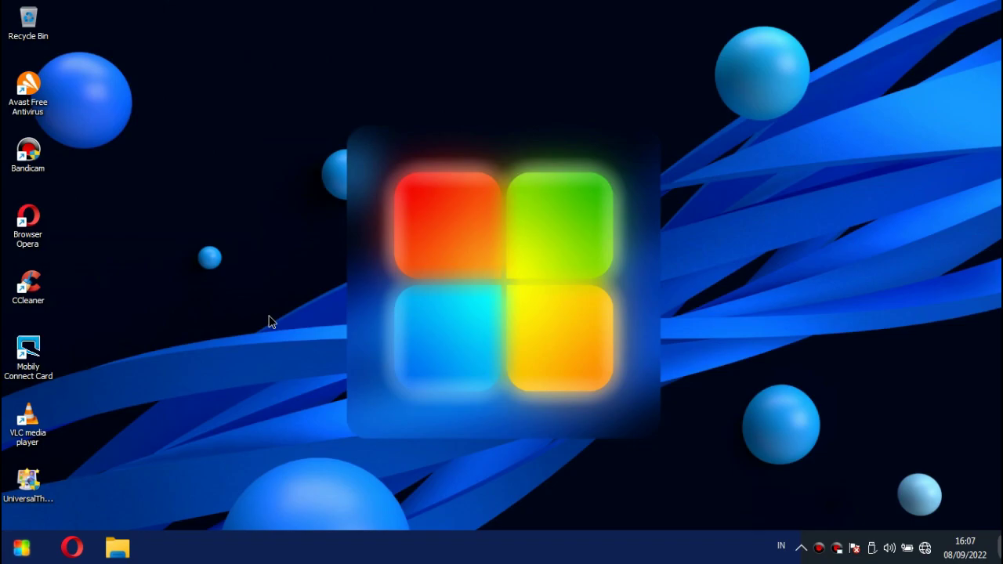
Step: Examine the restyled hidden notification icons and the Start menu with its shutdown options
{"action": "left_click", "coordinate": [800, 551]}
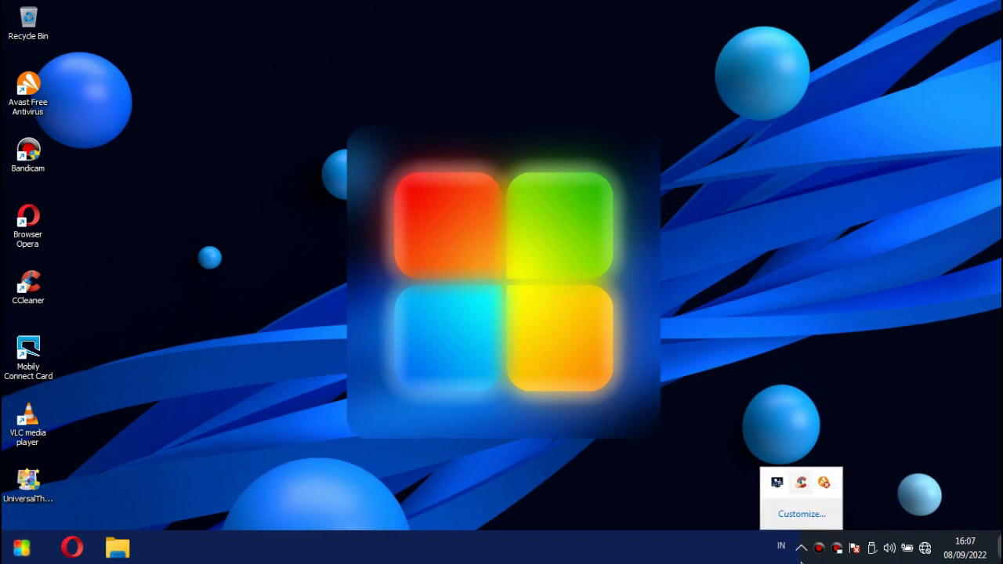
{"action": "left_click", "coordinate": [801, 551]}
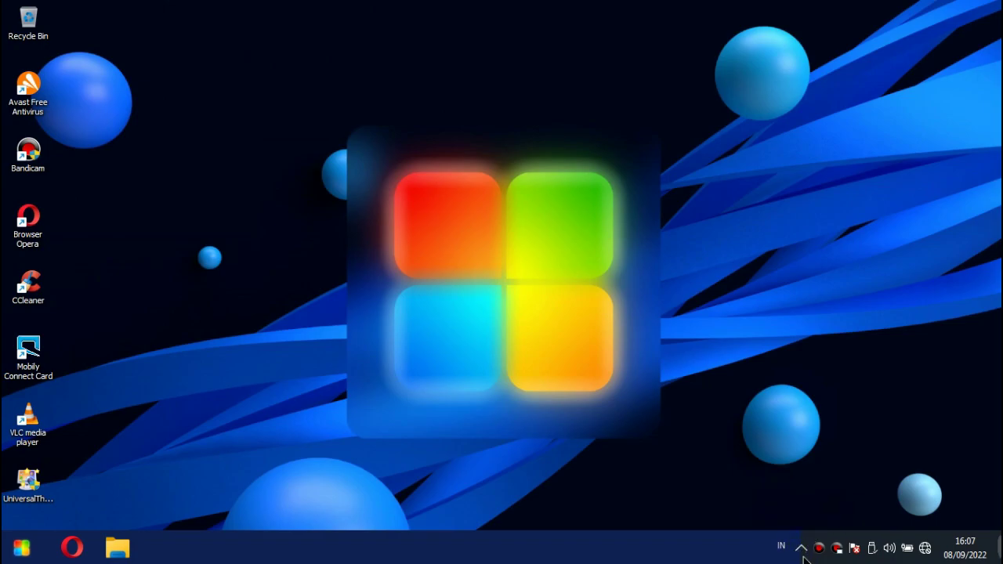
{"action": "left_click", "coordinate": [24, 550]}
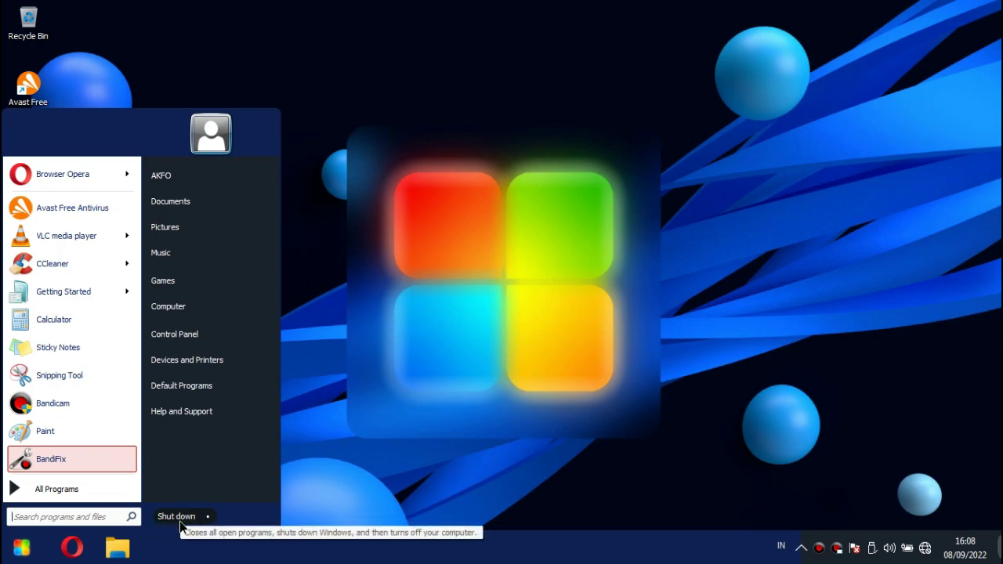
{"action": "mouse_move", "coordinate": [212, 520]}
{"action": "left_click", "coordinate": [282, 202]}
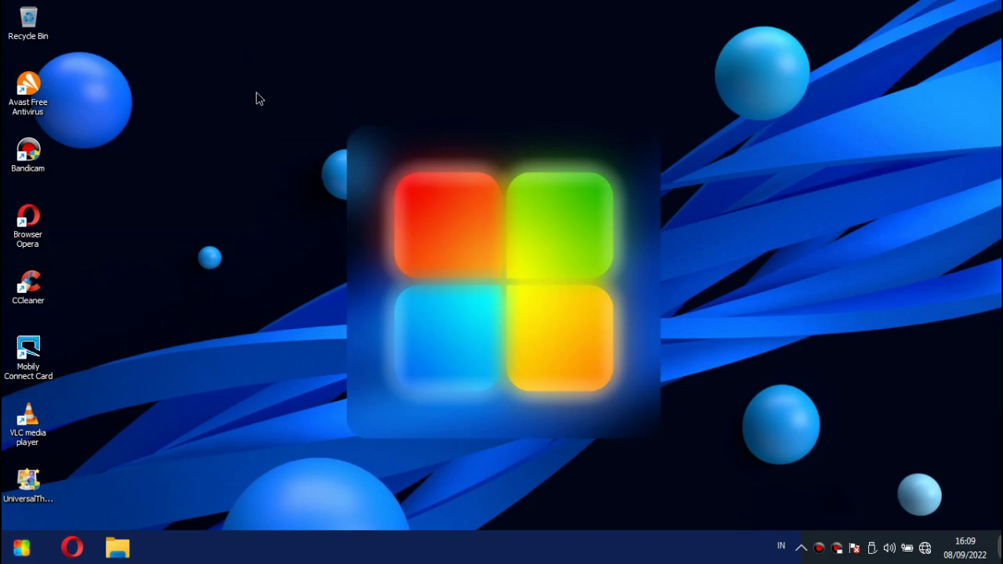
Step: Switch the desktop icons to medium size and back to small, and refresh the desktop
{"action": "right_click", "coordinate": [254, 117]}
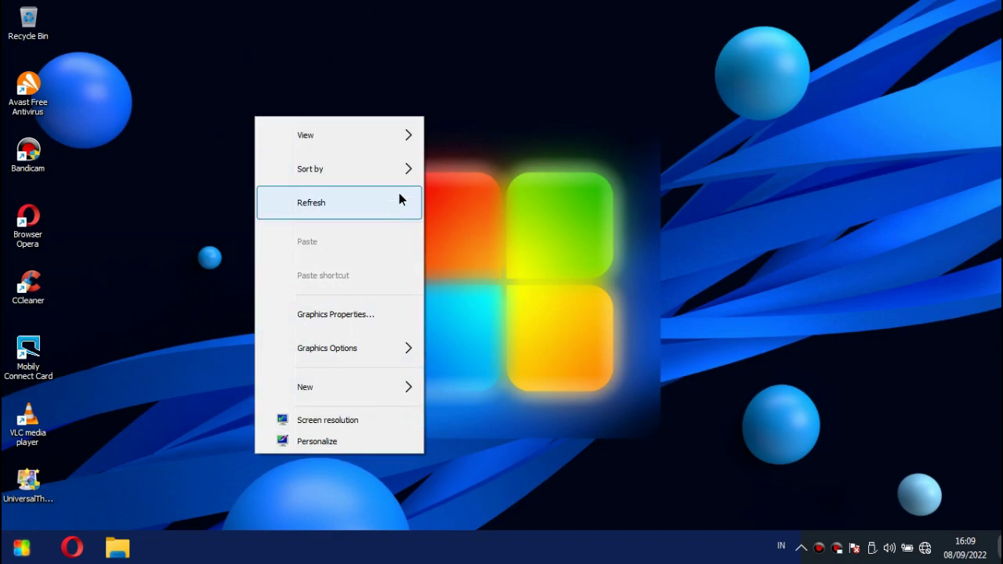
{"action": "mouse_move", "coordinate": [411, 149]}
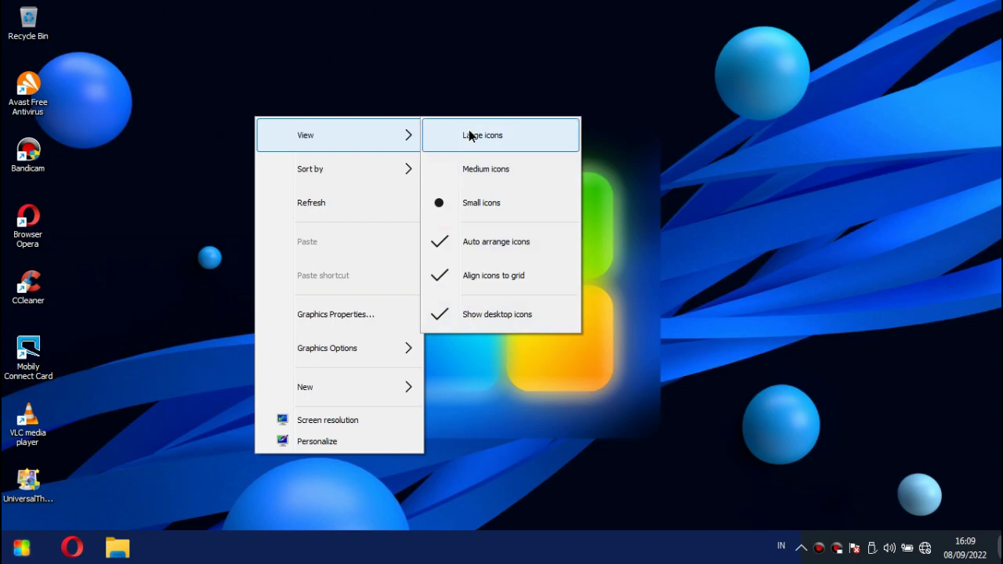
{"action": "left_click", "coordinate": [477, 169]}
{"action": "right_click", "coordinate": [371, 131]}
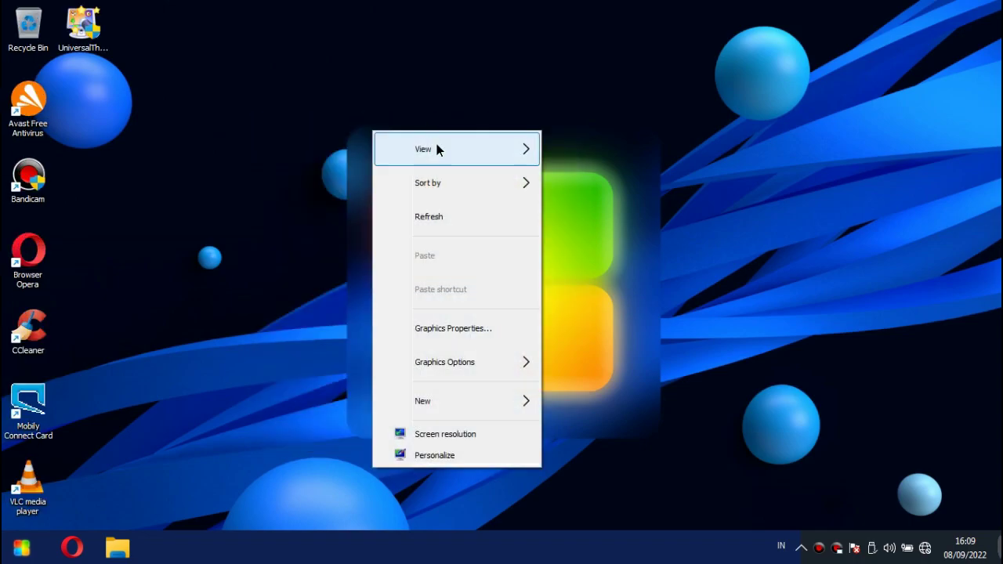
{"action": "mouse_move", "coordinate": [436, 149]}
{"action": "left_click", "coordinate": [559, 217]}
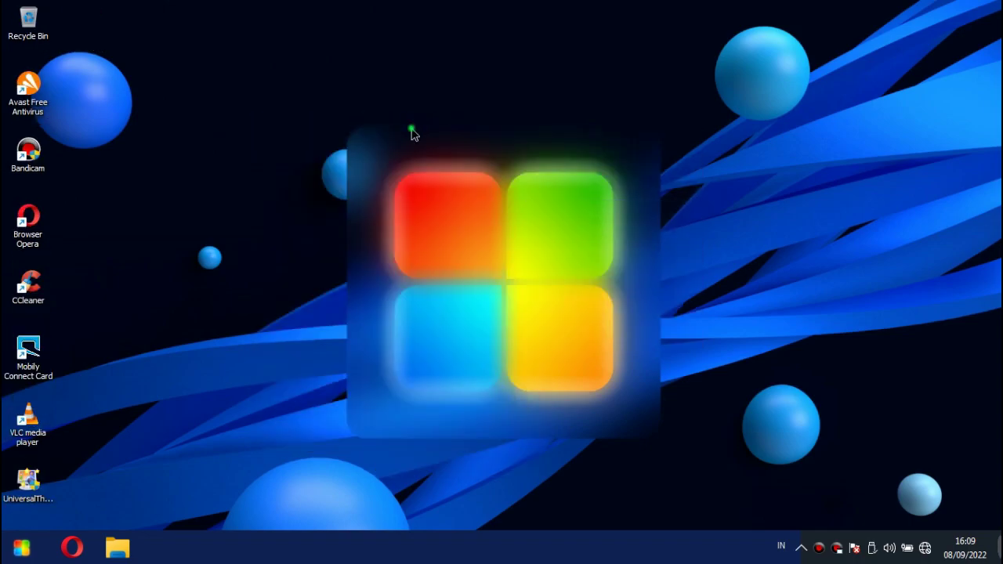
{"action": "right_click", "coordinate": [411, 129]}
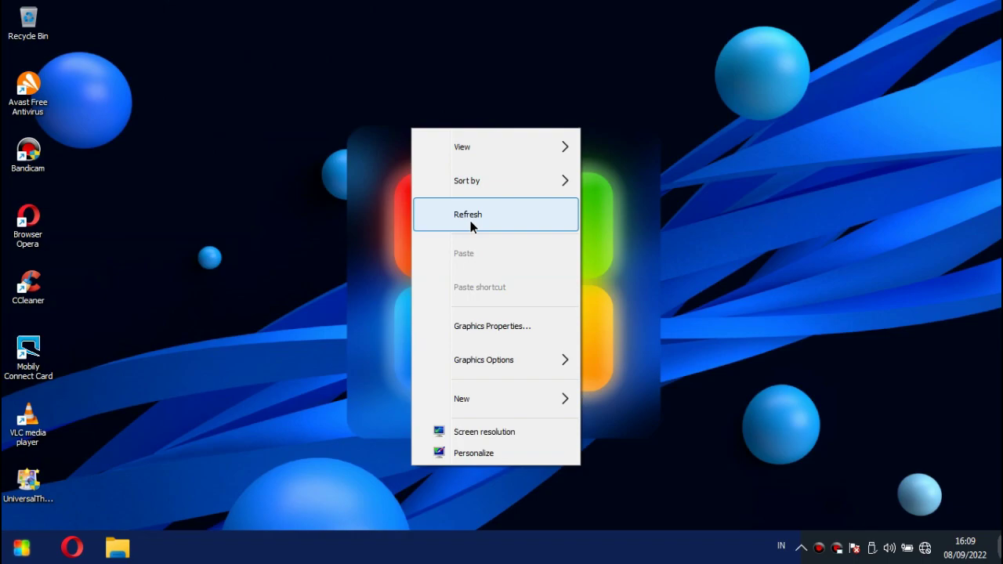
{"action": "left_click", "coordinate": [513, 230]}
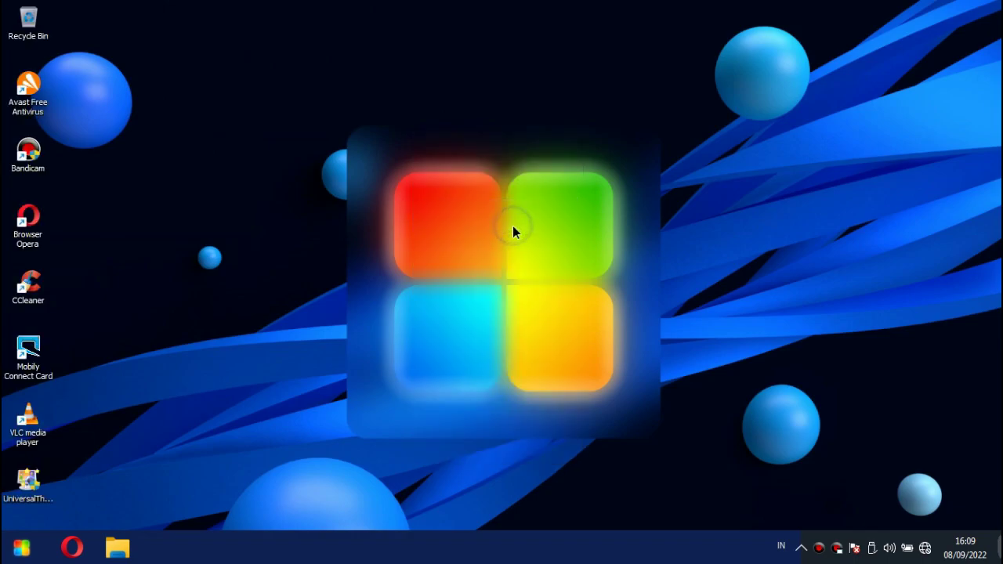
Step: Open the Libraries window, try pinning and unpinning Bandicam in Explorer's jump list, and remove Bandicam from that list
{"action": "left_click", "coordinate": [125, 550]}
{"action": "right_click", "coordinate": [124, 550]}
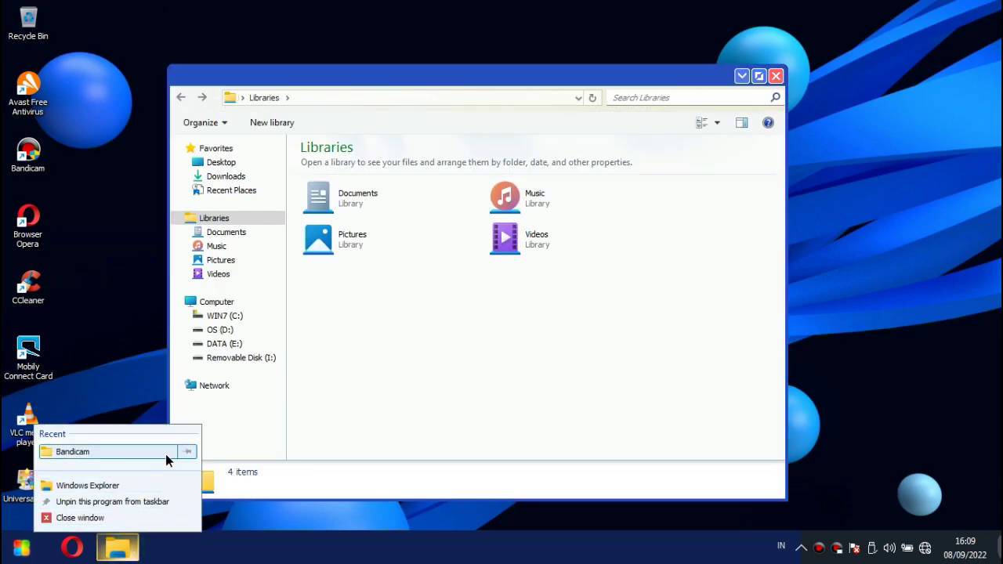
{"action": "left_click", "coordinate": [186, 451]}
{"action": "left_click", "coordinate": [185, 452]}
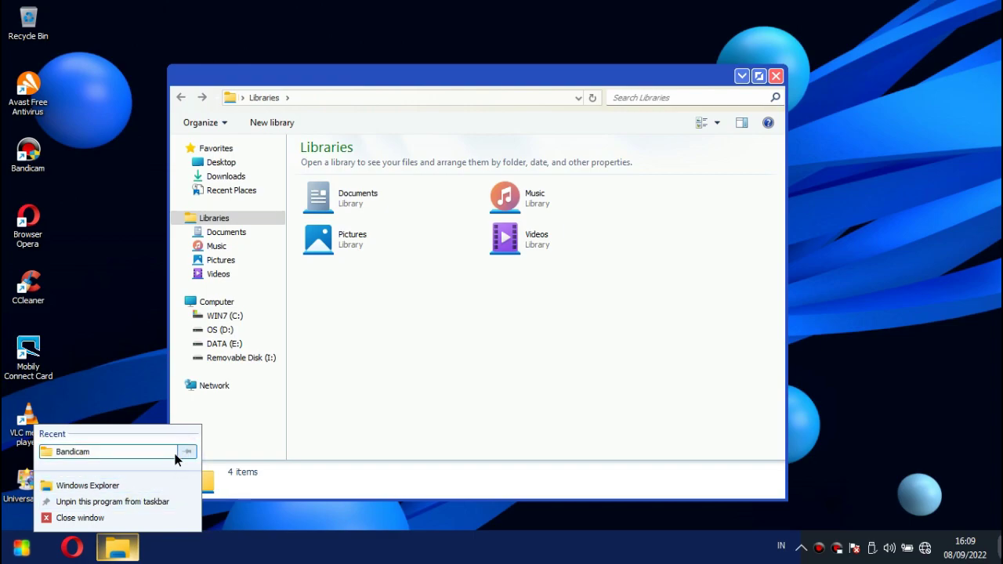
{"action": "right_click", "coordinate": [119, 454]}
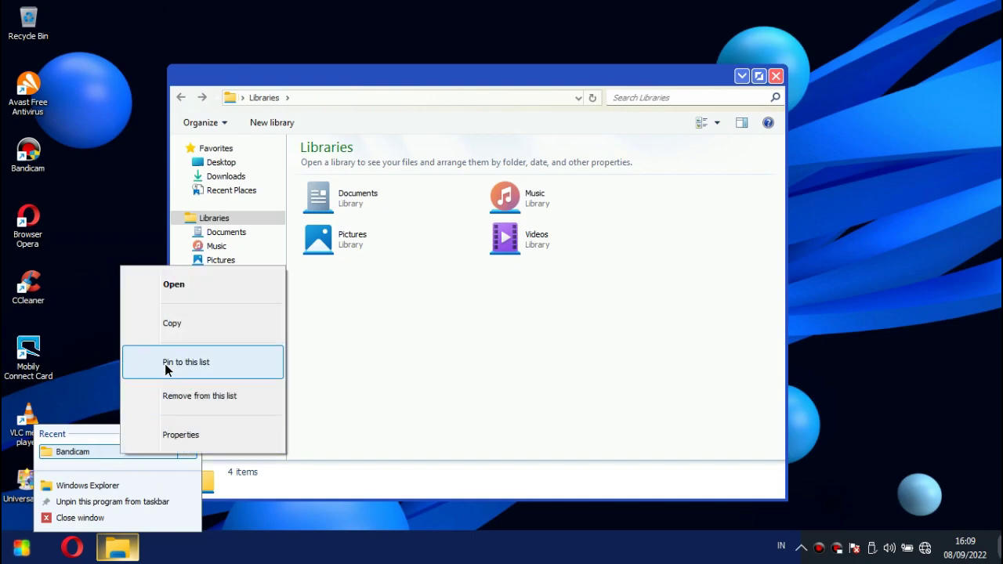
{"action": "left_click", "coordinate": [169, 395]}
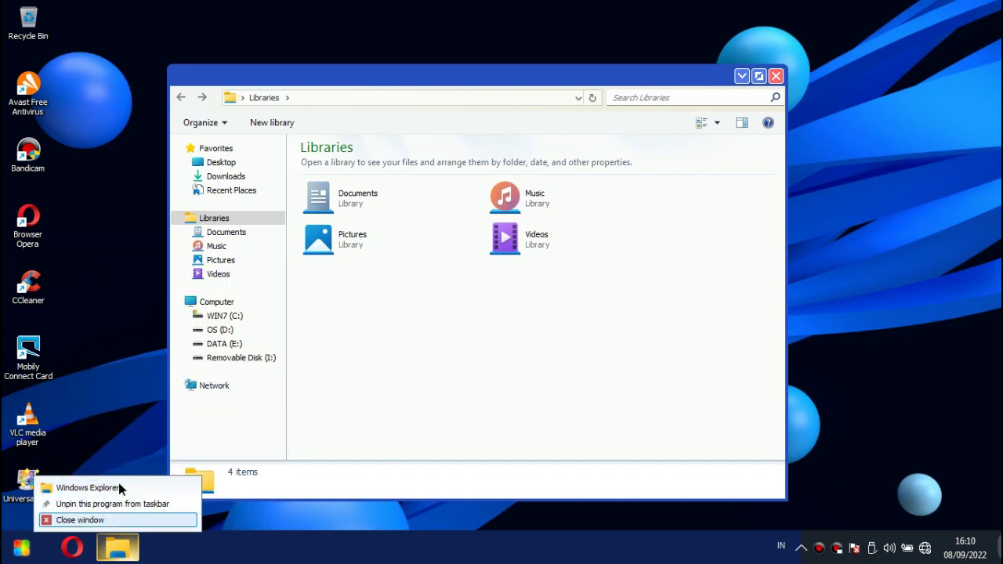
{"action": "left_click", "coordinate": [119, 484]}
Step: Examine the Pictures library's context menu and VLC media player's Media menu, and close VLC
{"action": "right_click", "coordinate": [389, 228]}
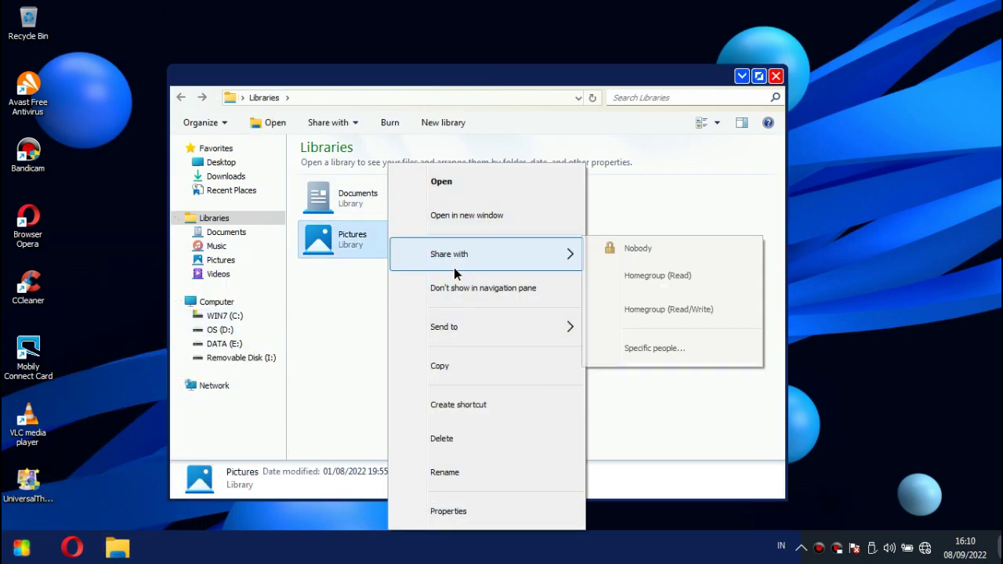
{"action": "left_click", "coordinate": [345, 313]}
{"action": "double_click", "coordinate": [28, 427]}
{"action": "left_click", "coordinate": [216, 132]}
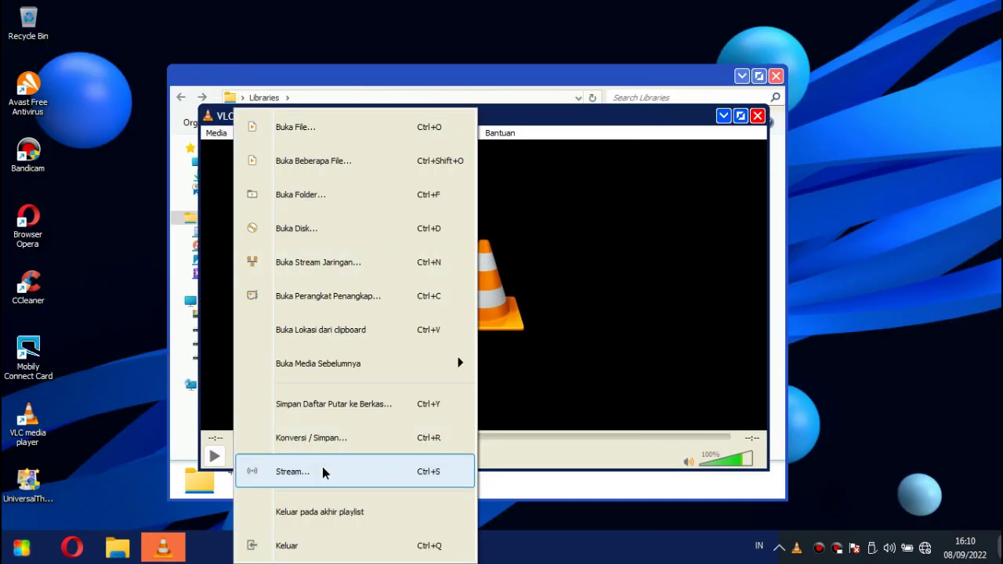
{"action": "left_click", "coordinate": [757, 118]}
{"action": "left_click", "coordinate": [757, 117]}
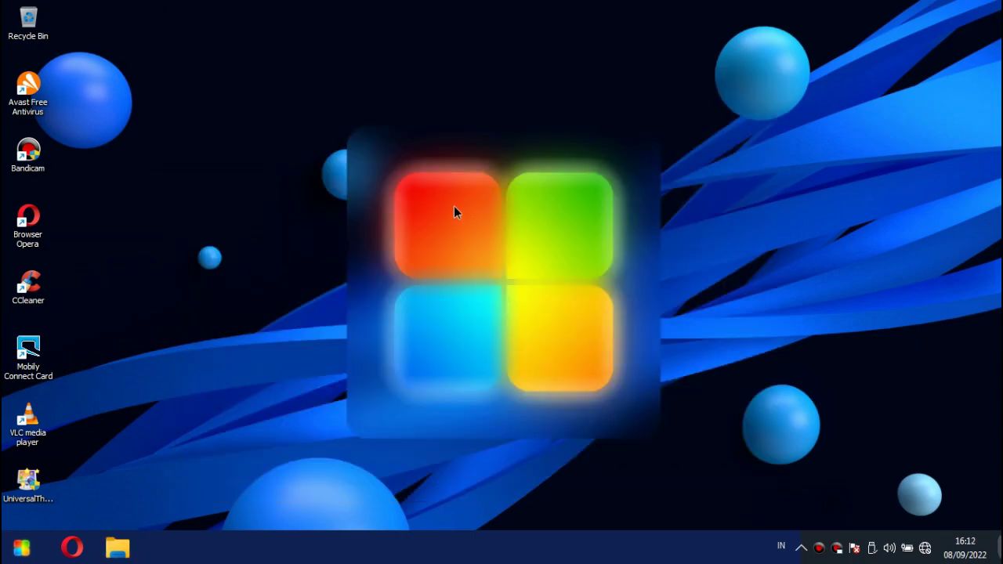
Step: Reopen the Transformation application from the Windows 7 2022 IC Edition > Transformation folder in Pictures
{"action": "left_click", "coordinate": [119, 547]}
{"action": "left_click", "coordinate": [221, 261]}
{"action": "left_click", "coordinate": [365, 246]}
{"action": "double_click", "coordinate": [365, 247]}
{"action": "double_click", "coordinate": [513, 228]}
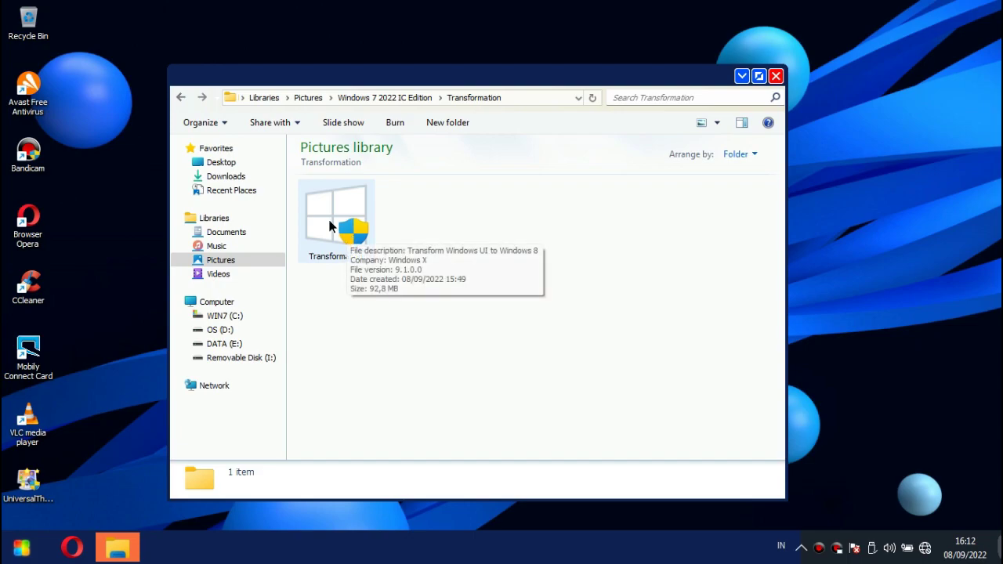
{"action": "left_click", "coordinate": [330, 224]}
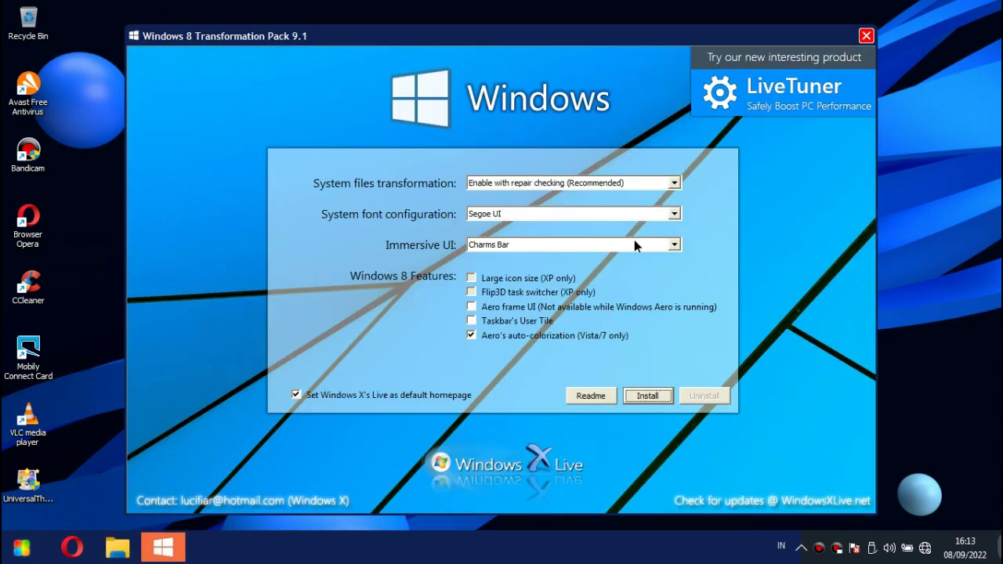
Step: Open CCleaner from the hidden tray icons, scan the registry for issues, and close CCleaner
{"action": "left_click", "coordinate": [801, 547]}
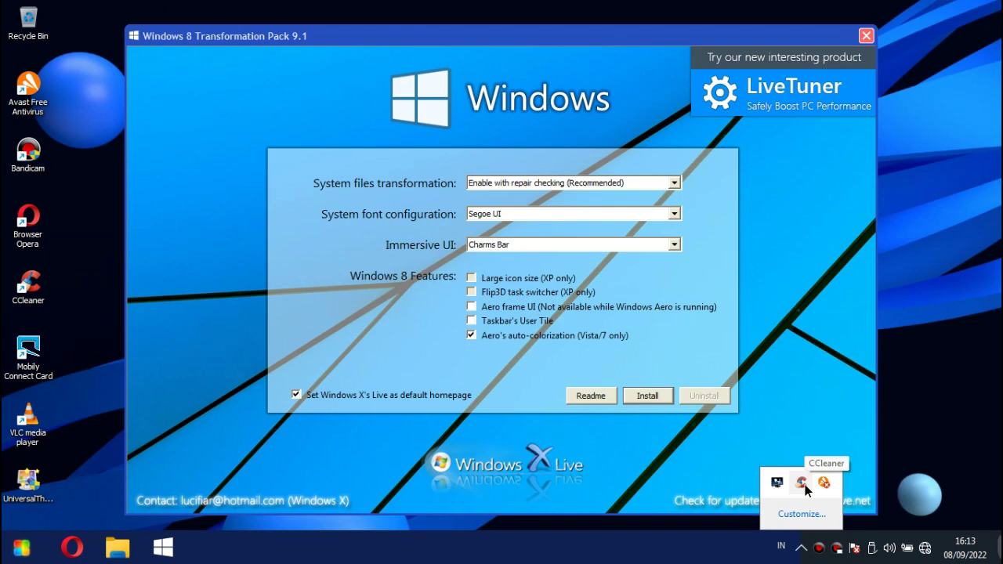
{"action": "double_click", "coordinate": [801, 482]}
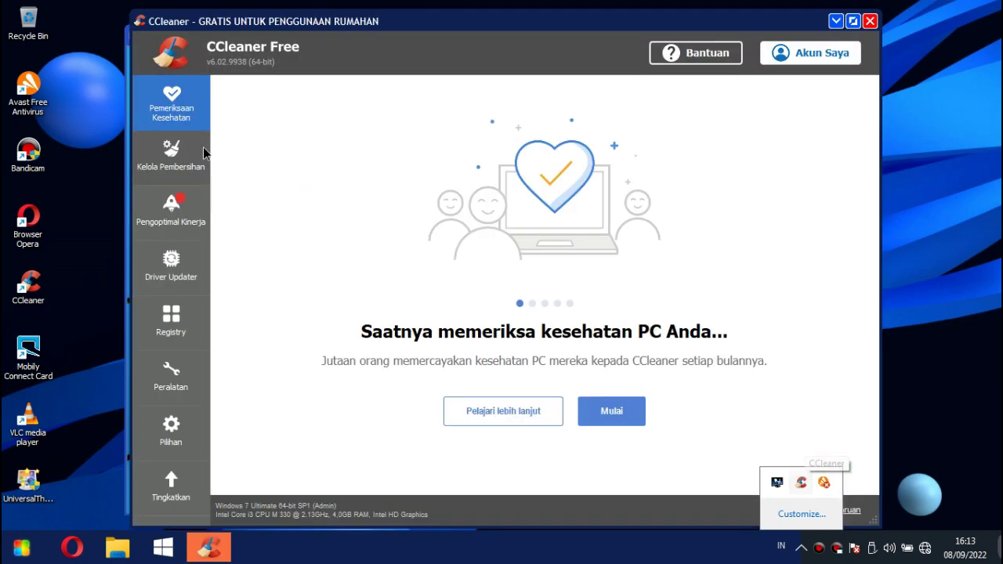
{"action": "left_click", "coordinate": [170, 160]}
{"action": "left_click", "coordinate": [180, 335]}
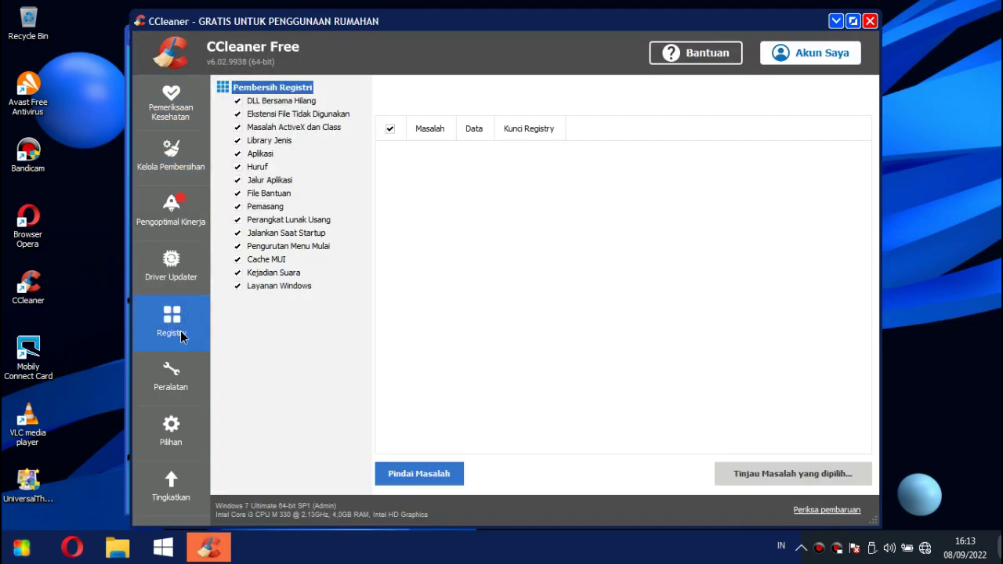
{"action": "left_click", "coordinate": [419, 475]}
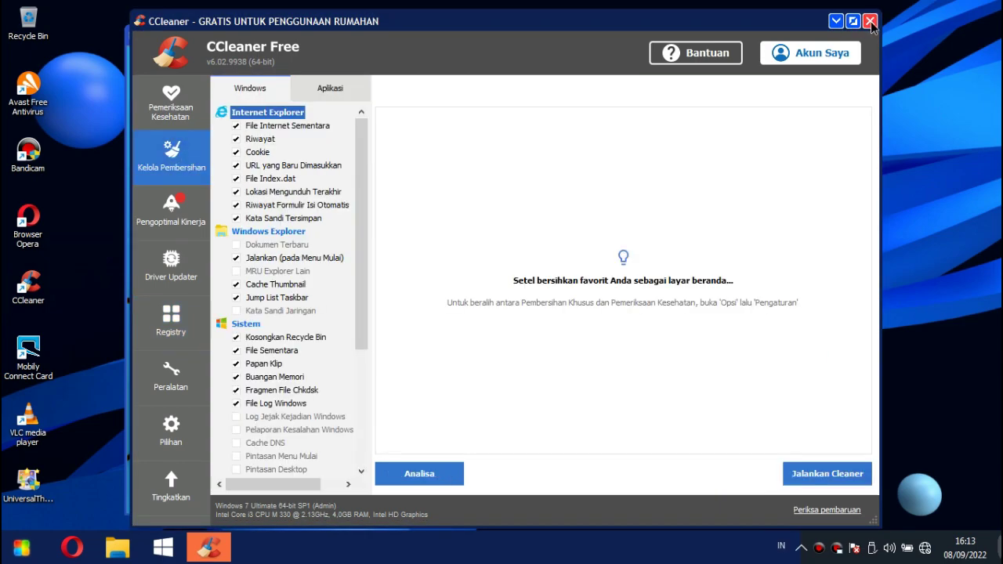
{"action": "left_click", "coordinate": [869, 22]}
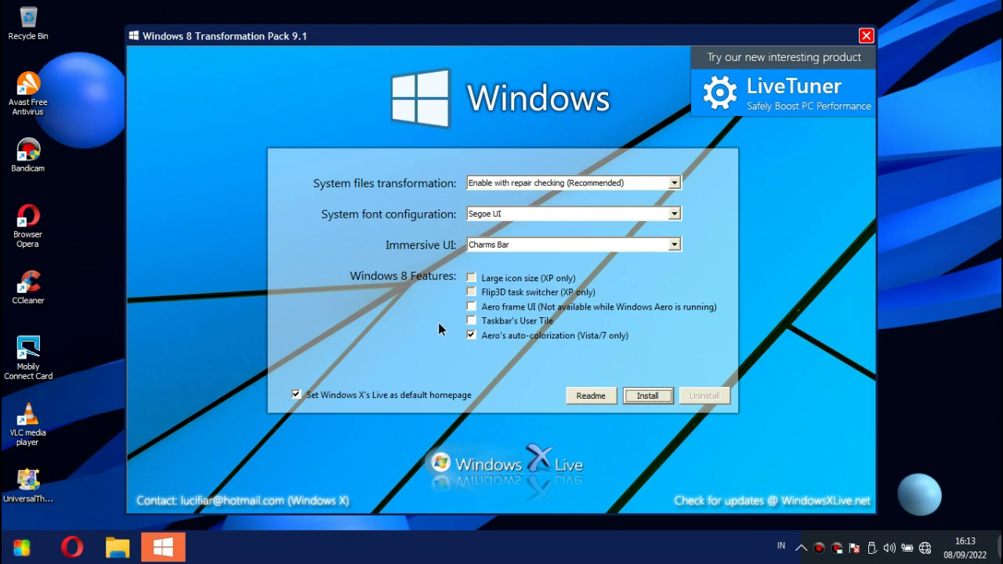
Step: Turn off Aero's auto-colorization and install the Windows 8 Transformation Pack 9.1
{"action": "left_click", "coordinate": [468, 334]}
{"action": "left_click", "coordinate": [645, 396]}
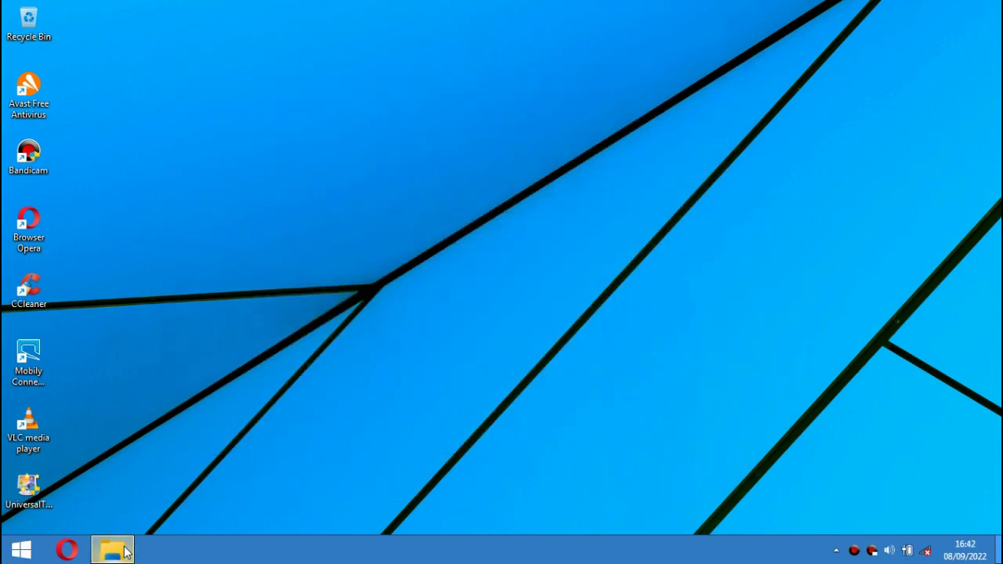
Step: Copy the UXBackup folder from Windows 7 2022 IC Edition > Backup W7 > 64 BIT in the Pictures library
{"action": "left_click", "coordinate": [124, 551]}
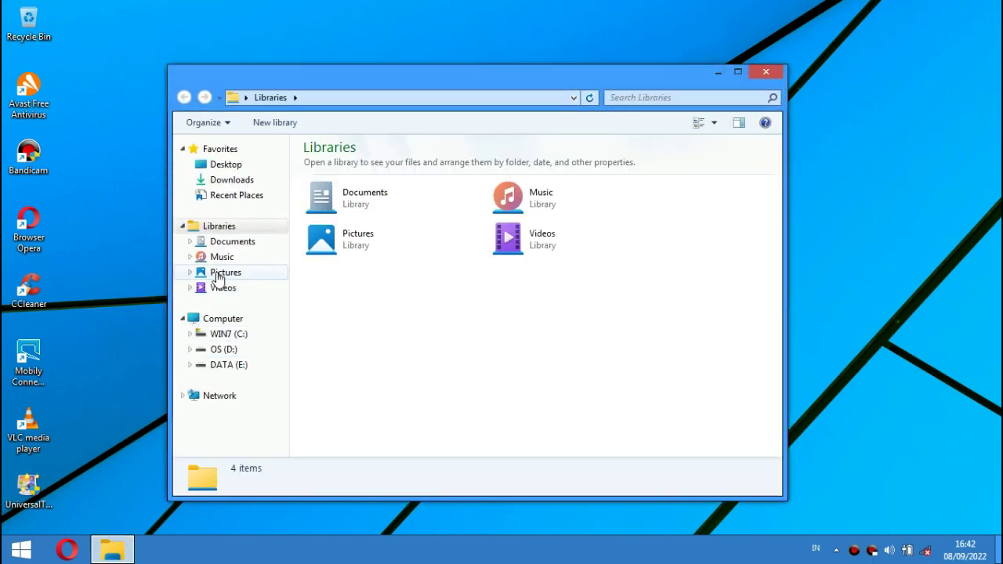
{"action": "left_click", "coordinate": [217, 274]}
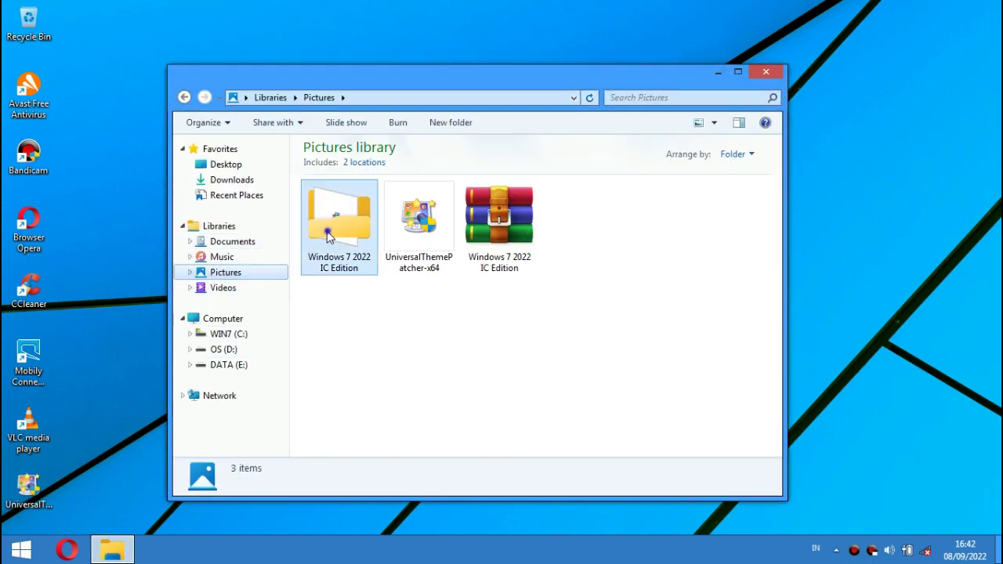
{"action": "double_click", "coordinate": [329, 237]}
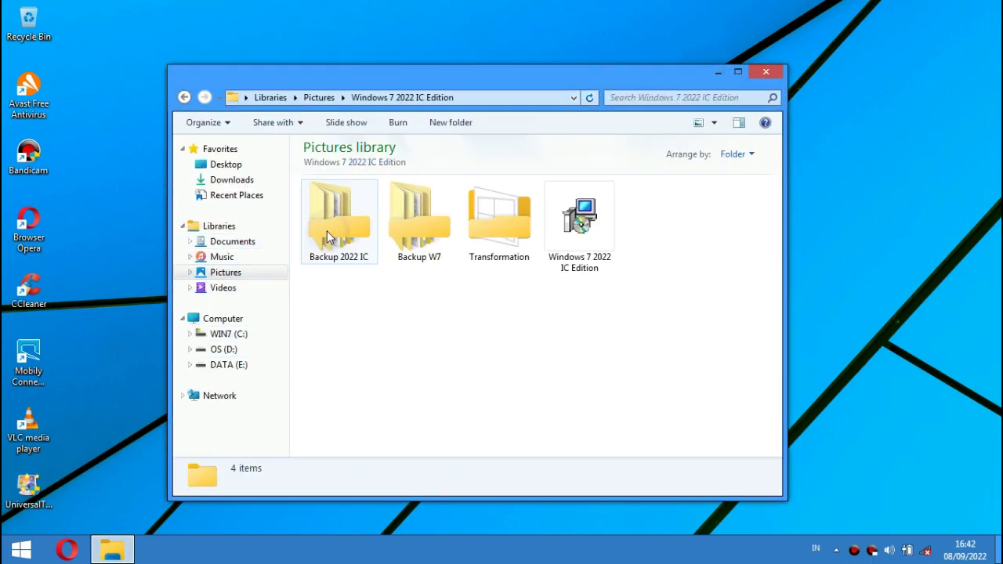
{"action": "left_click", "coordinate": [405, 223]}
{"action": "double_click", "coordinate": [405, 226]}
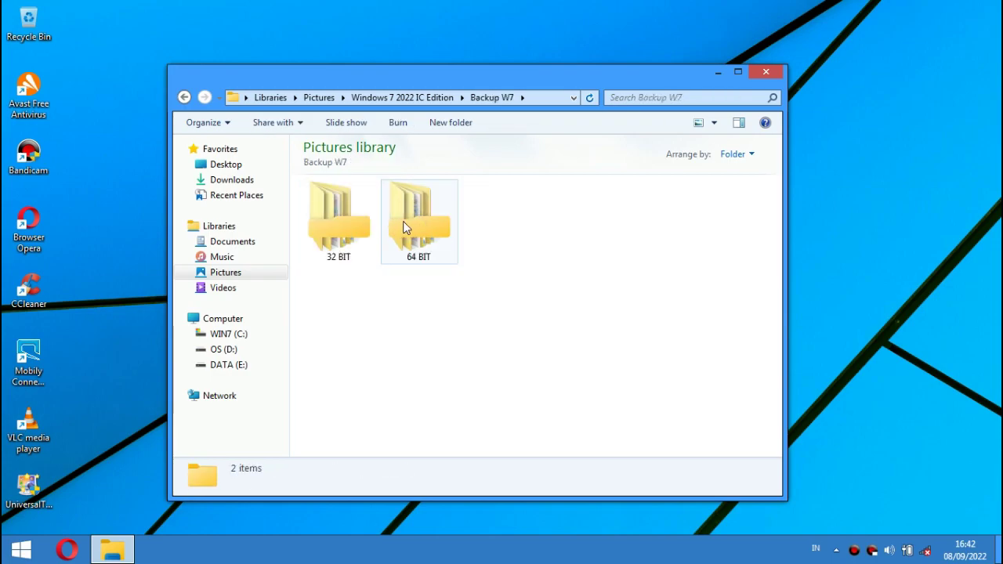
{"action": "double_click", "coordinate": [408, 223]}
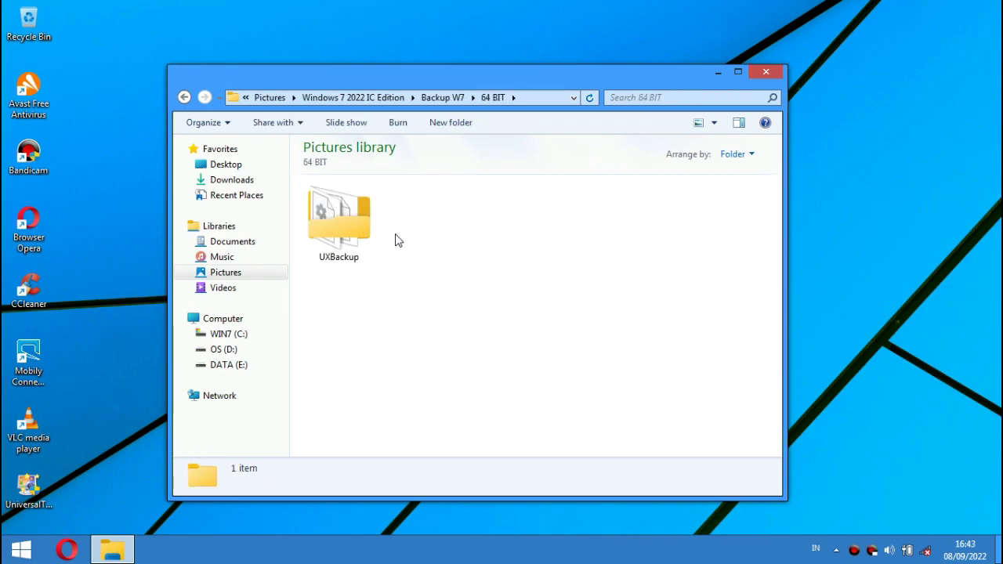
{"action": "left_click", "coordinate": [354, 237]}
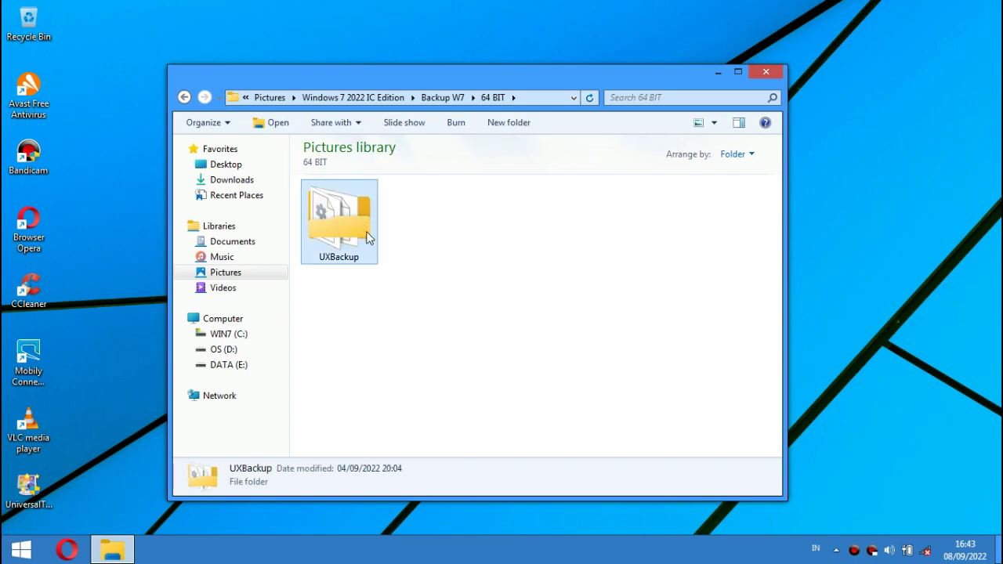
{"action": "right_click", "coordinate": [355, 235]}
{"action": "left_click", "coordinate": [421, 426]}
Step: Delete the existing UXBackup folder from C:\Windows, granting administrator permission
{"action": "left_click", "coordinate": [250, 336]}
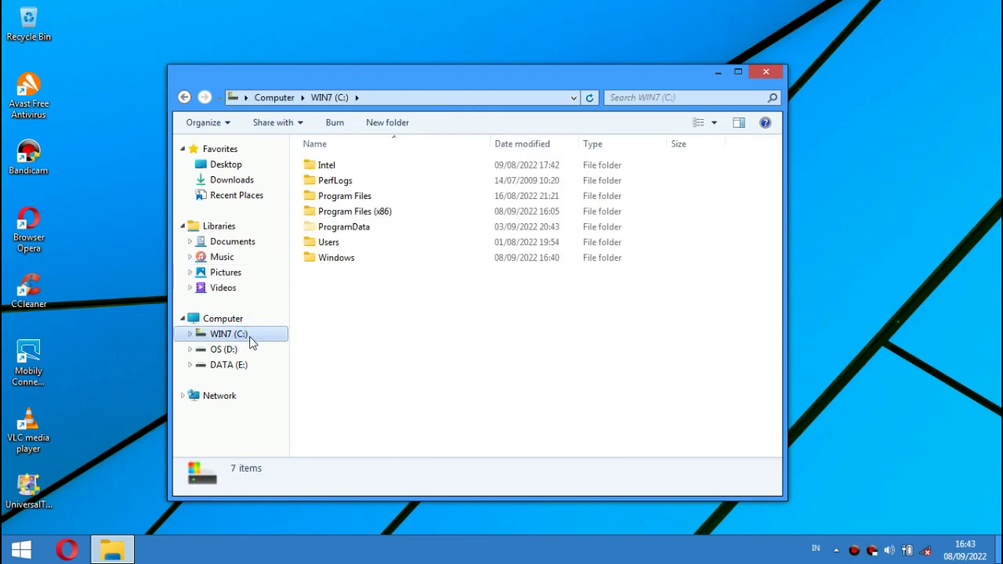
{"action": "double_click", "coordinate": [338, 262]}
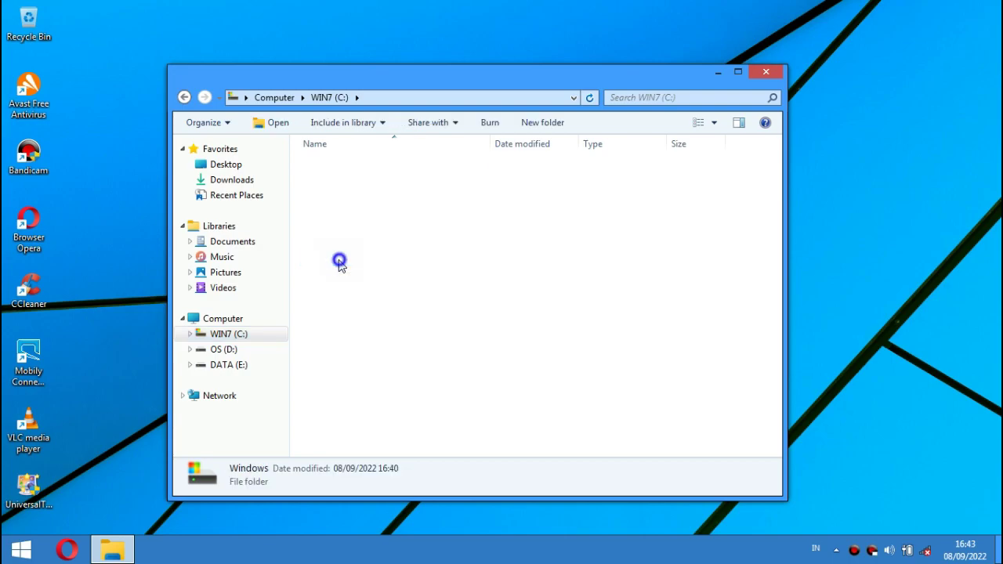
{"action": "left_click_drag", "start_coordinate": [773, 172], "coordinate": [774, 322]}
{"action": "left_click", "coordinate": [444, 353]}
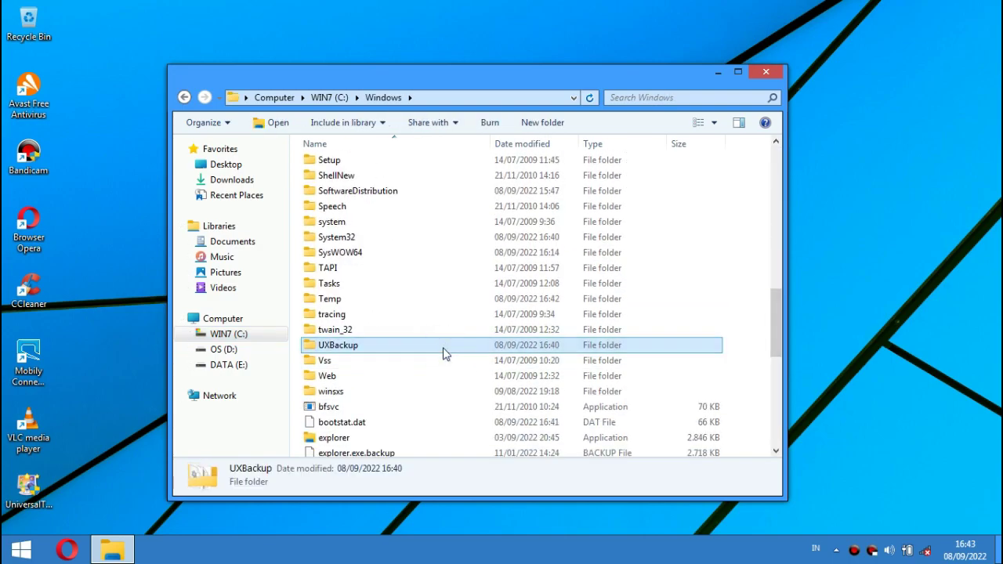
{"action": "key", "text": "Delete"}
{"action": "left_click", "coordinate": [539, 341]}
{"action": "left_click", "coordinate": [489, 334]}
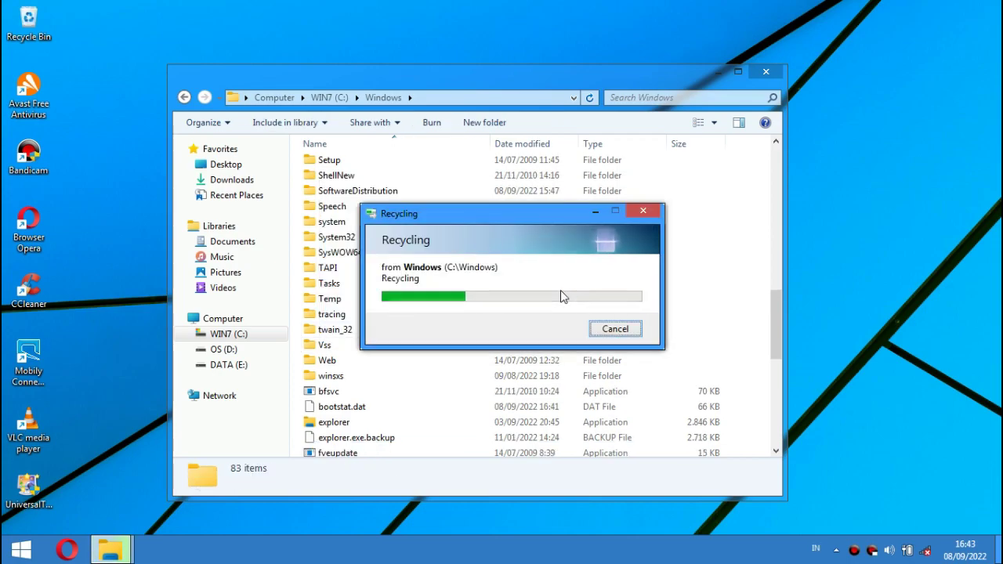
Step: Paste the copied UXBackup folder into C:\Windows with administrator permission, refresh the folder, and close the window
{"action": "right_click", "coordinate": [295, 248]}
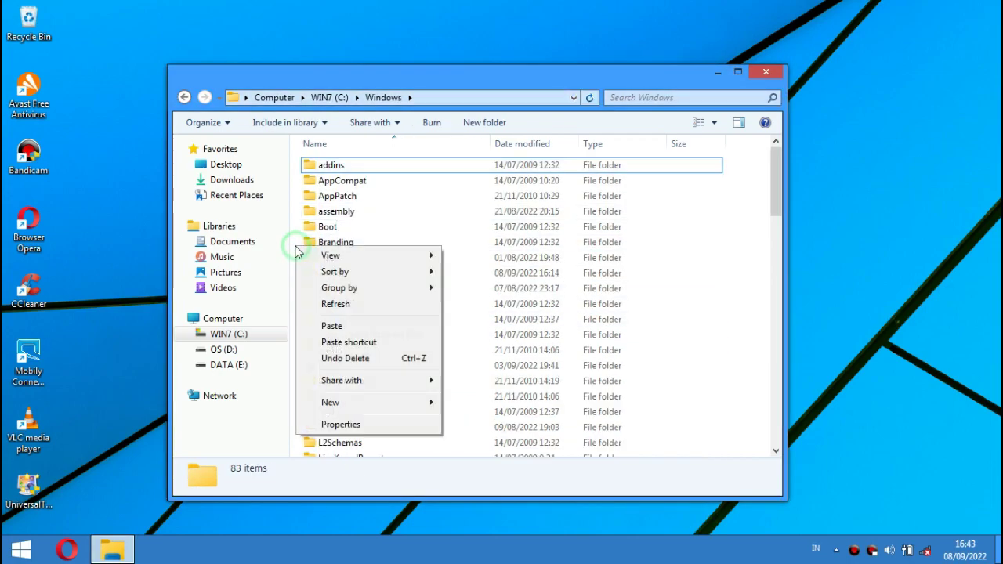
{"action": "left_click", "coordinate": [331, 326]}
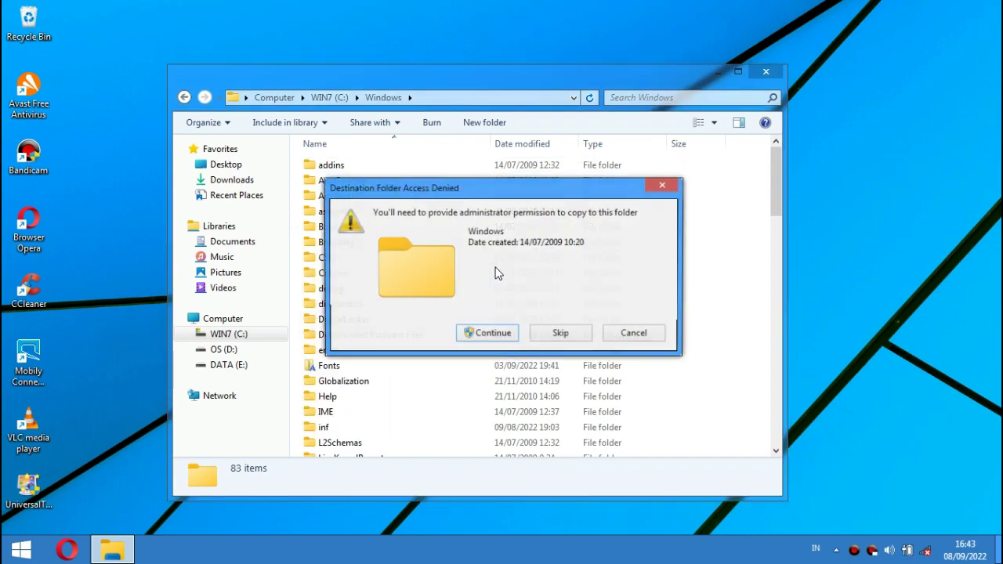
{"action": "left_click", "coordinate": [504, 337]}
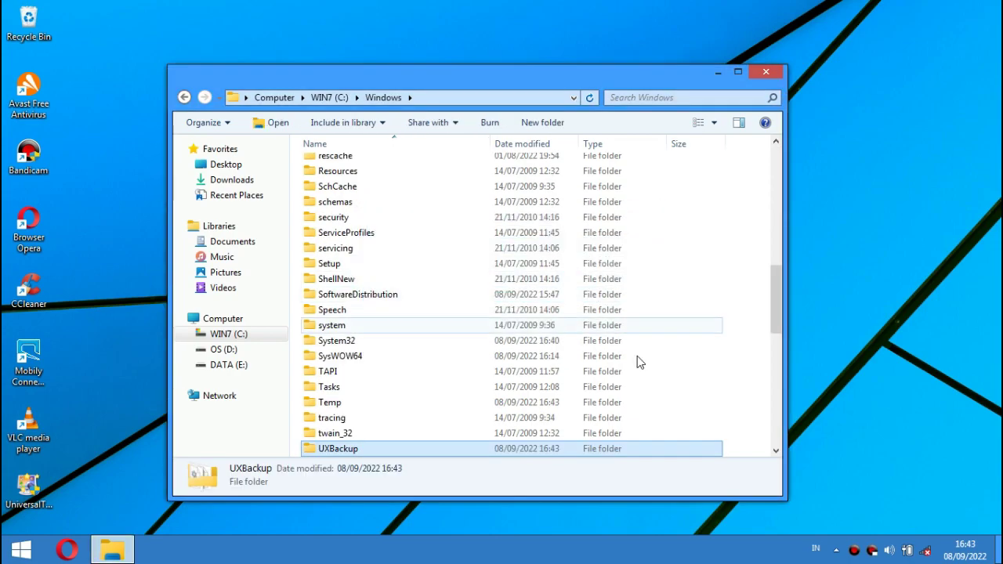
{"action": "left_click", "coordinate": [719, 202]}
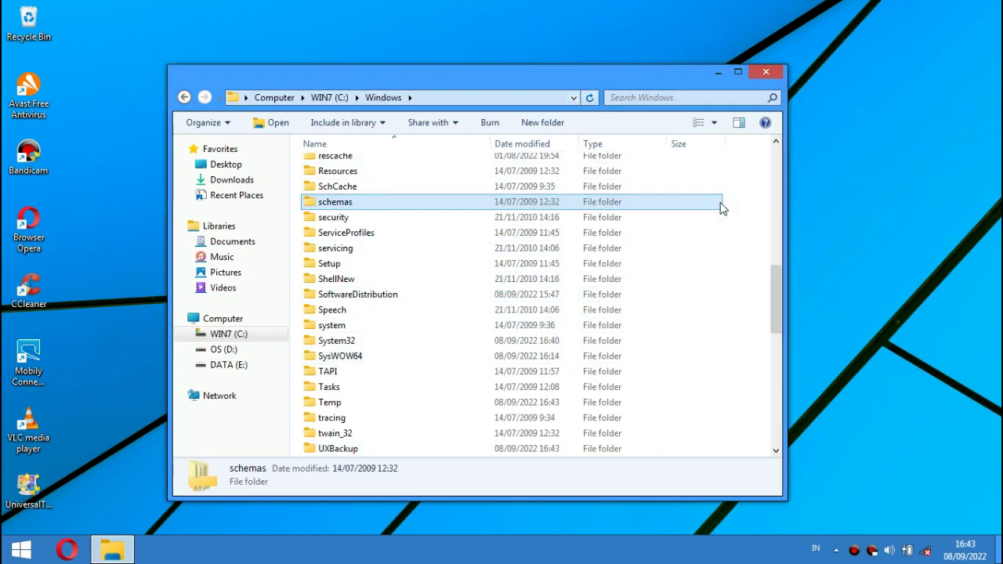
{"action": "left_click", "coordinate": [741, 205]}
{"action": "left_click", "coordinate": [590, 97]}
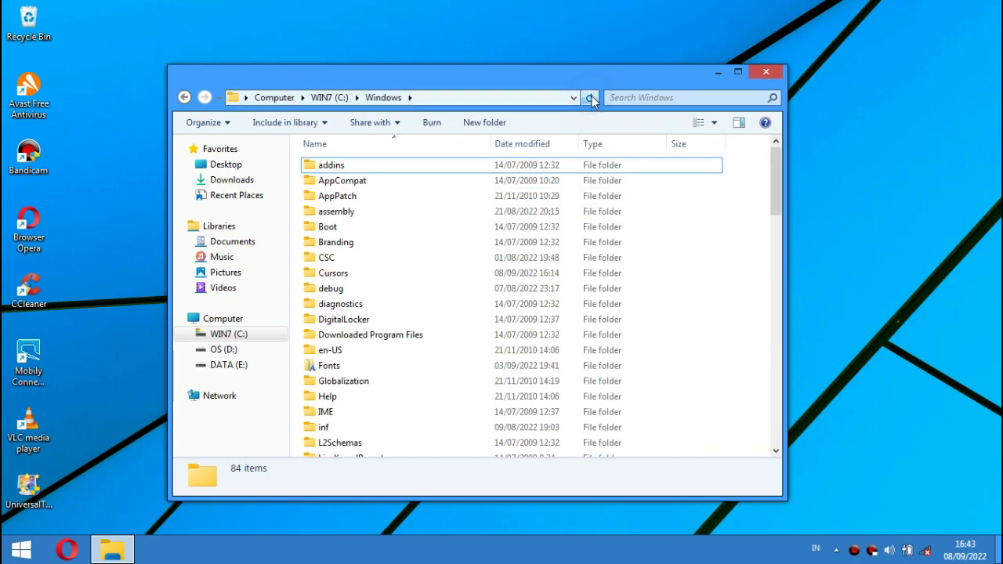
{"action": "left_click", "coordinate": [766, 72]}
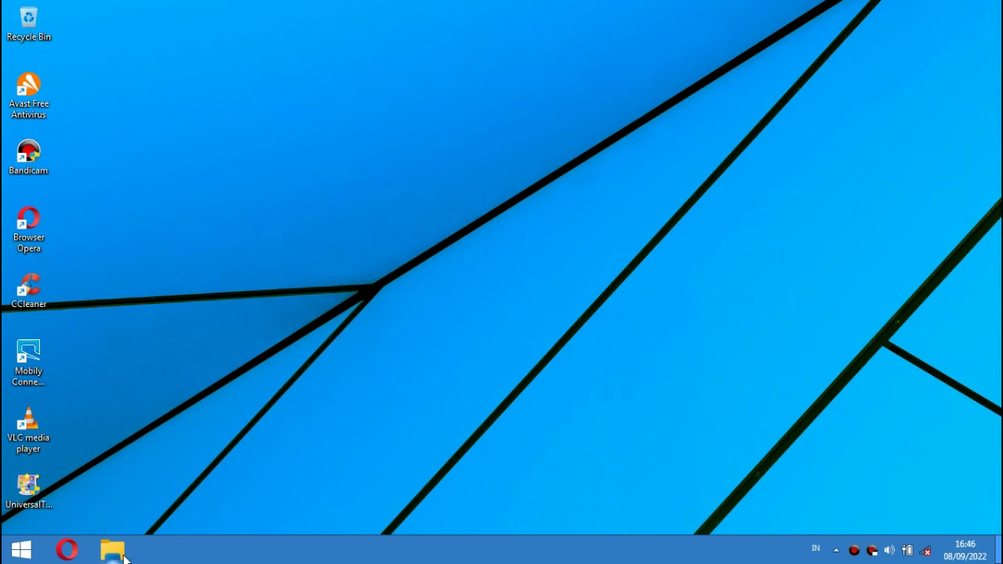
Step: Open the Transformation application from the Windows 7 2022 IC Edition > Transformation folder in Pictures
{"action": "left_click", "coordinate": [112, 550]}
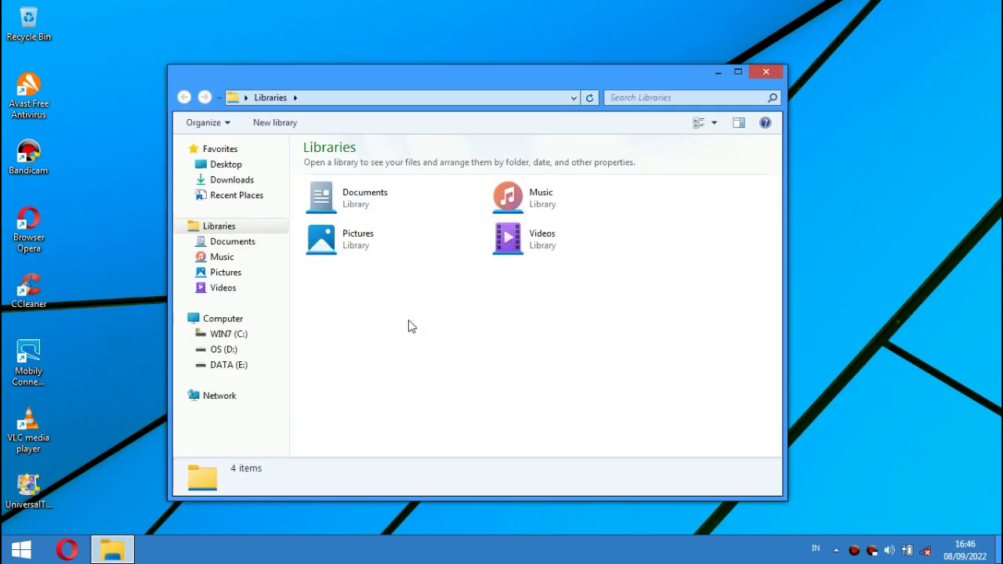
{"action": "left_click", "coordinate": [235, 272]}
{"action": "double_click", "coordinate": [340, 213]}
{"action": "double_click", "coordinate": [499, 221]}
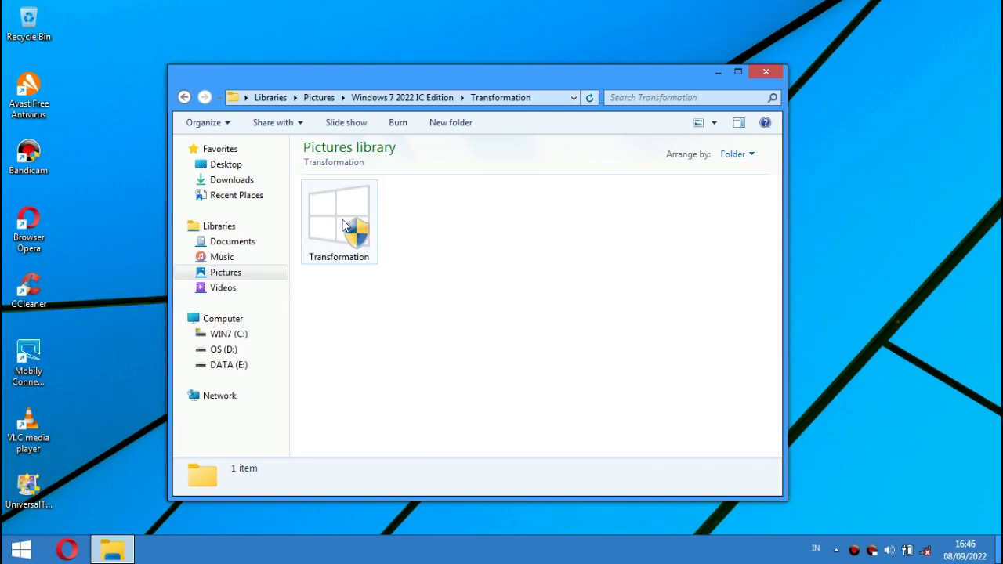
{"action": "double_click", "coordinate": [330, 215]}
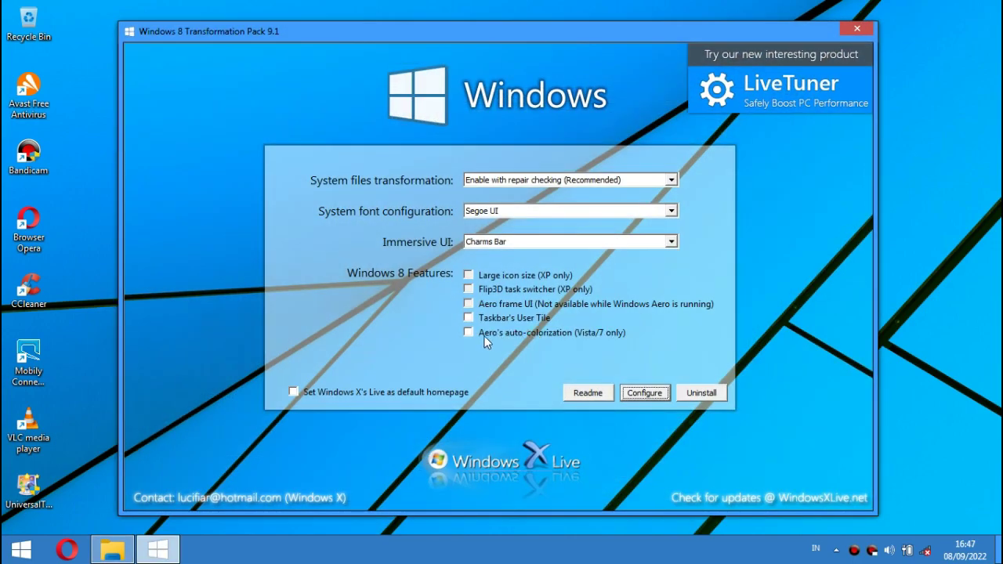
Step: Enable Aero's auto-colorization, Taskbar's User Tile and the Windows X's Live homepage, and try enabling the other three features
{"action": "left_click", "coordinate": [467, 332]}
{"action": "left_click", "coordinate": [468, 317]}
{"action": "left_click", "coordinate": [292, 392]}
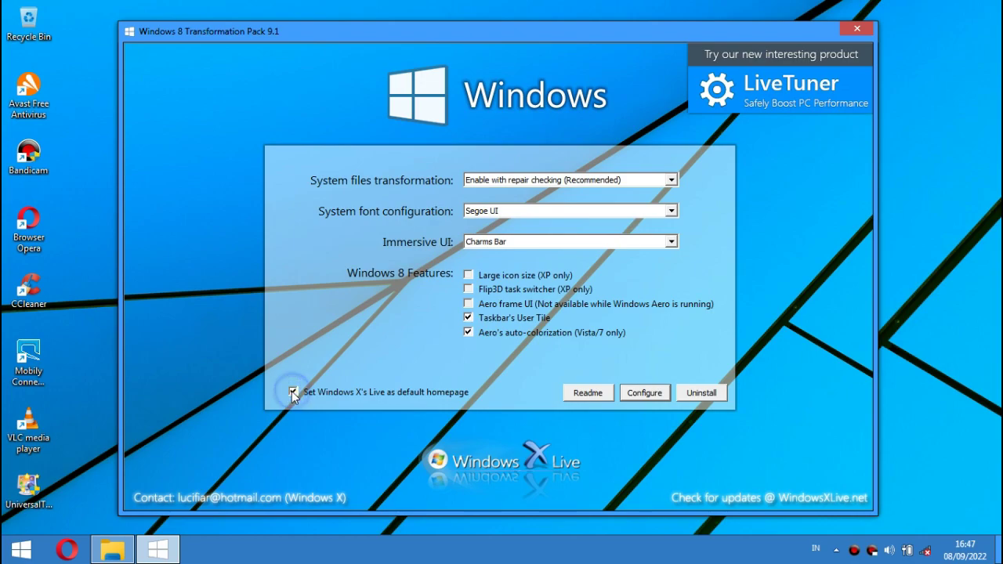
{"action": "left_click", "coordinate": [468, 304]}
{"action": "left_click", "coordinate": [469, 289]}
{"action": "left_click", "coordinate": [469, 276]}
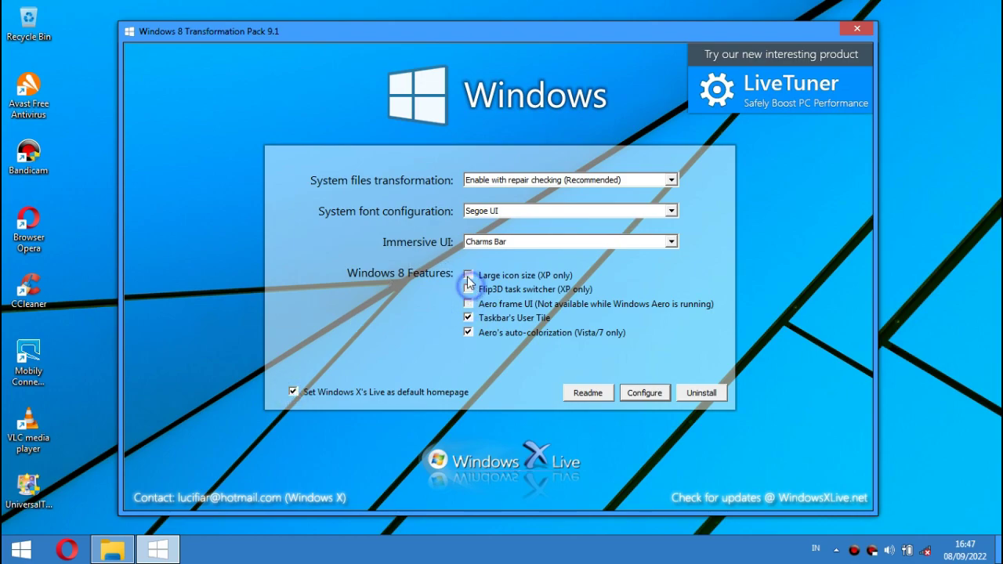
Step: Uninstall the Windows 8 Transformation Pack and close the Transformation folder window
{"action": "left_click", "coordinate": [701, 393]}
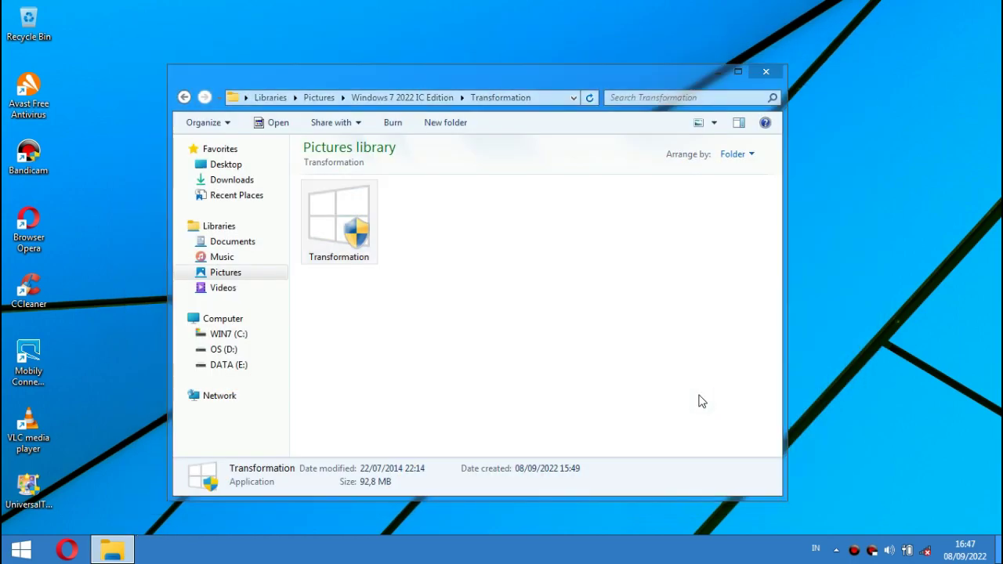
{"action": "left_click", "coordinate": [766, 71]}
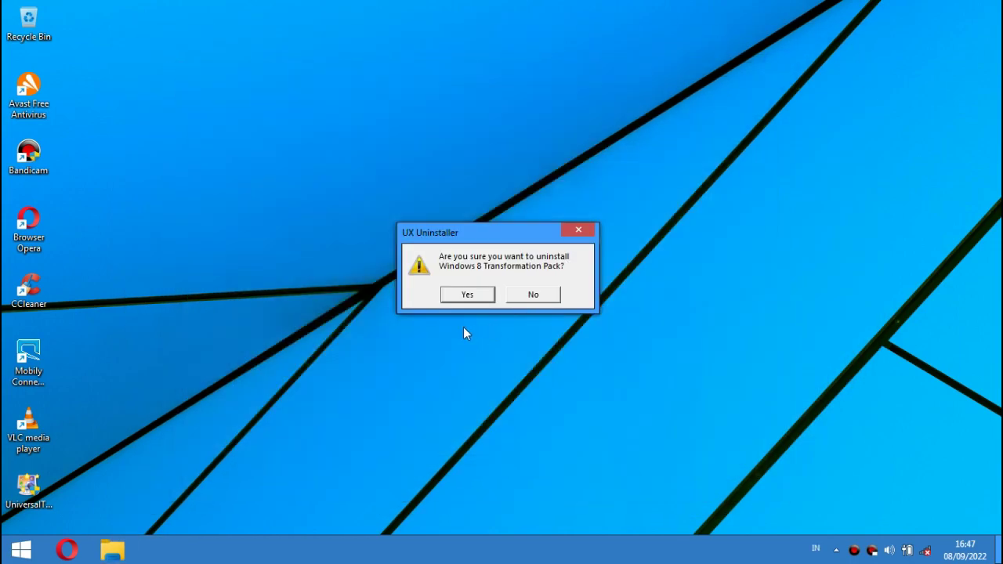
{"action": "left_click", "coordinate": [468, 297]}
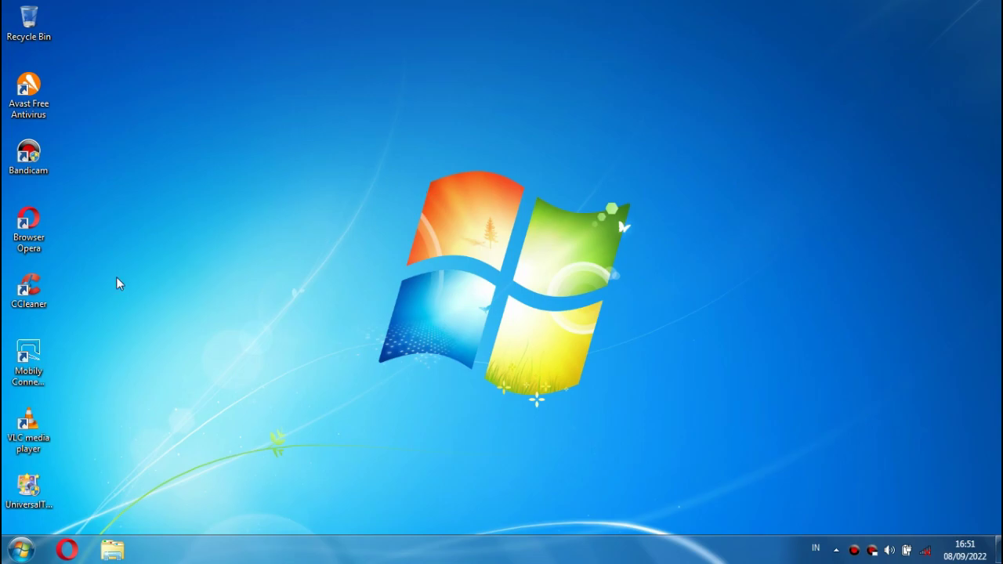
Step: Examine the Start menu after the uninstallation and close it
{"action": "left_click", "coordinate": [20, 550]}
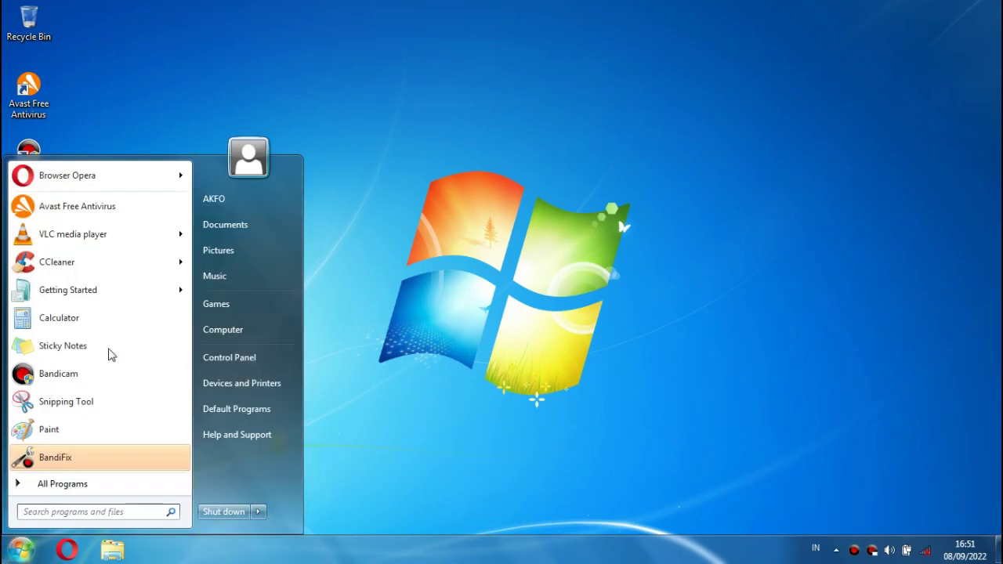
{"action": "left_click", "coordinate": [382, 196]}
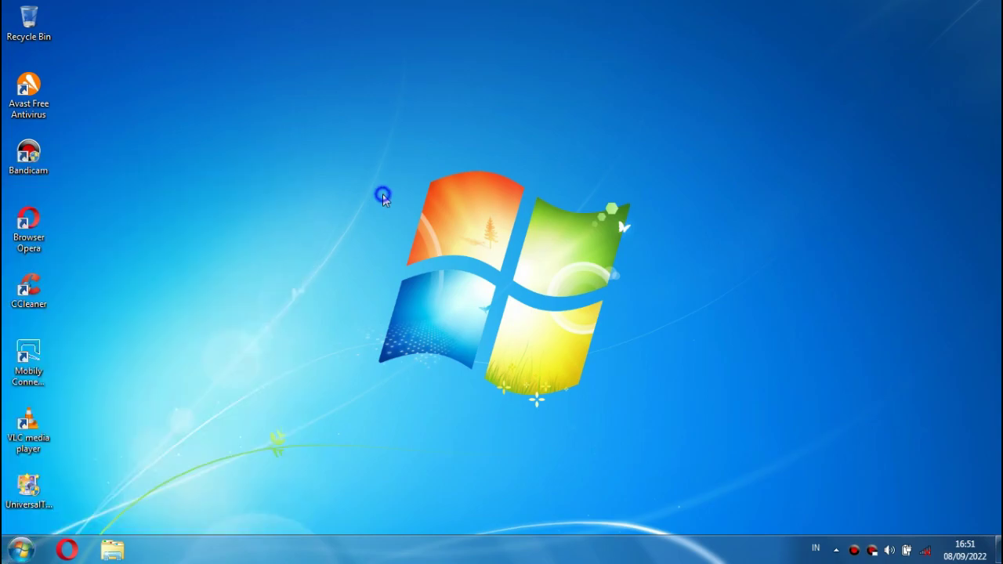